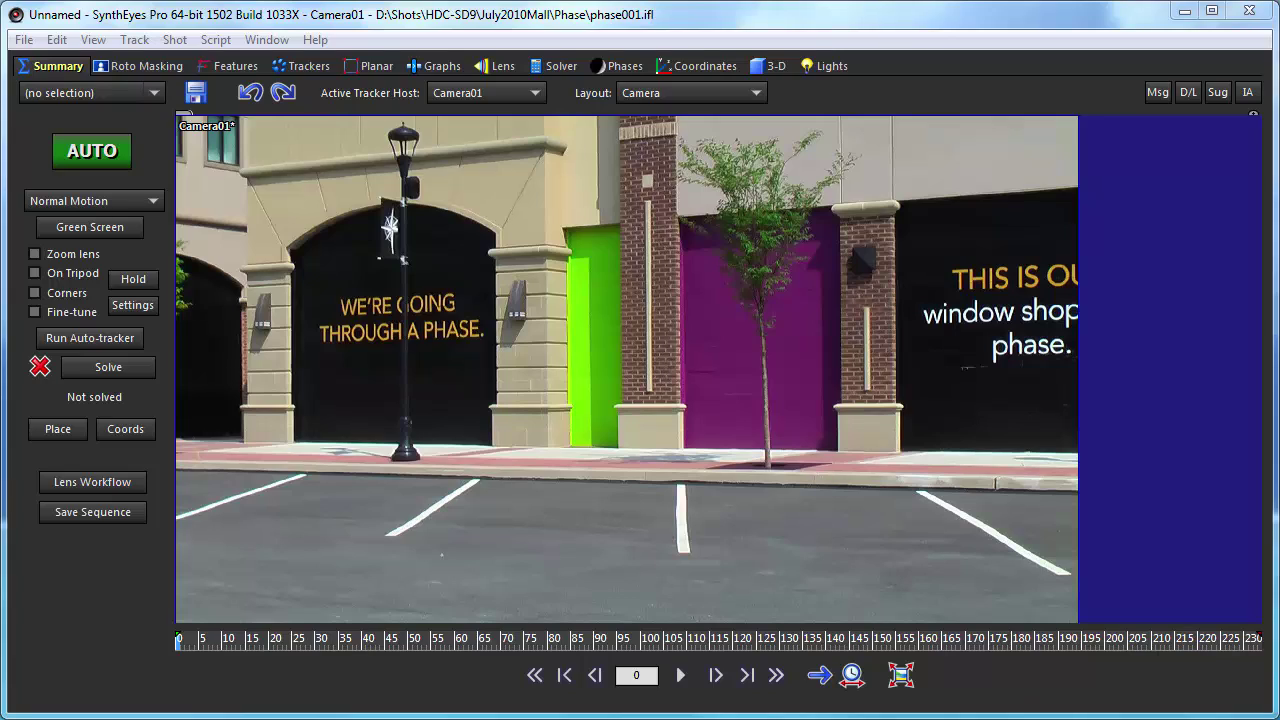
# - Preview the mall shot, return to frame 0, and AUTO track and solve it to 0.819 hpix
pyautogui.moveTo(195, 641); pyautogui.dragTo(1238, 641)
pyautogui.moveTo(1160, 650); pyautogui.dragTo(178, 641)
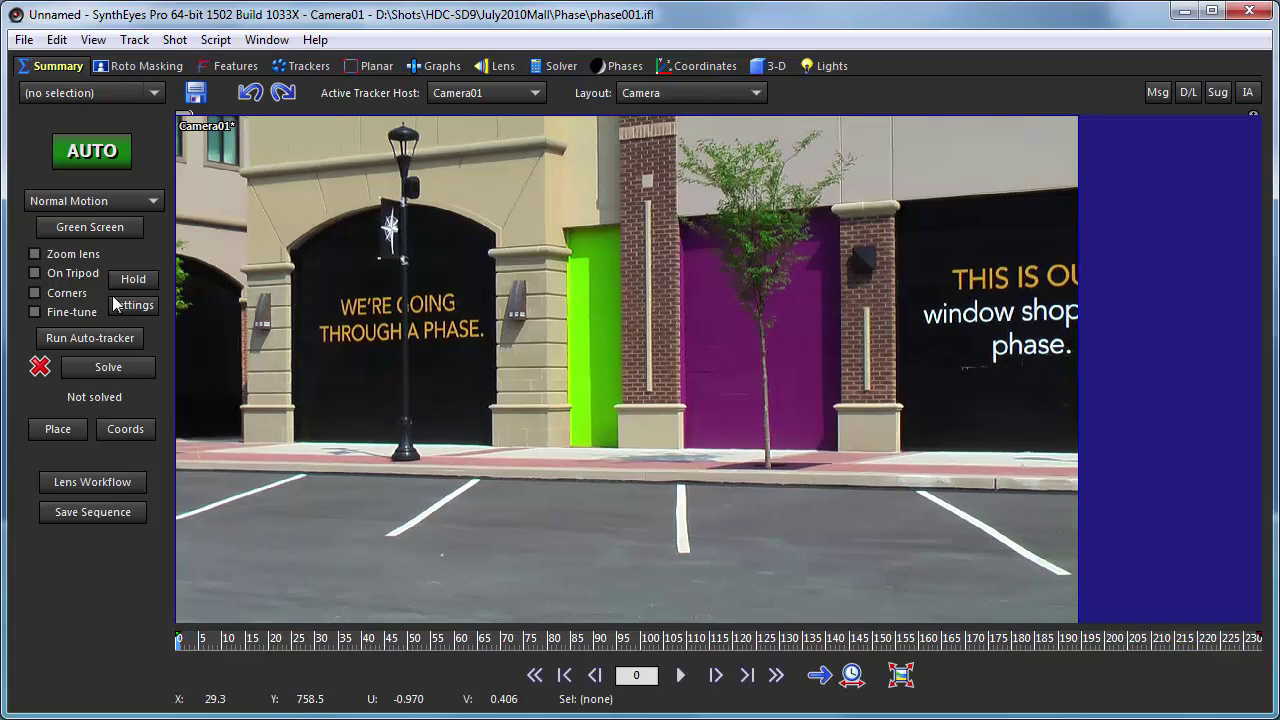
pyautogui.click(92, 155)
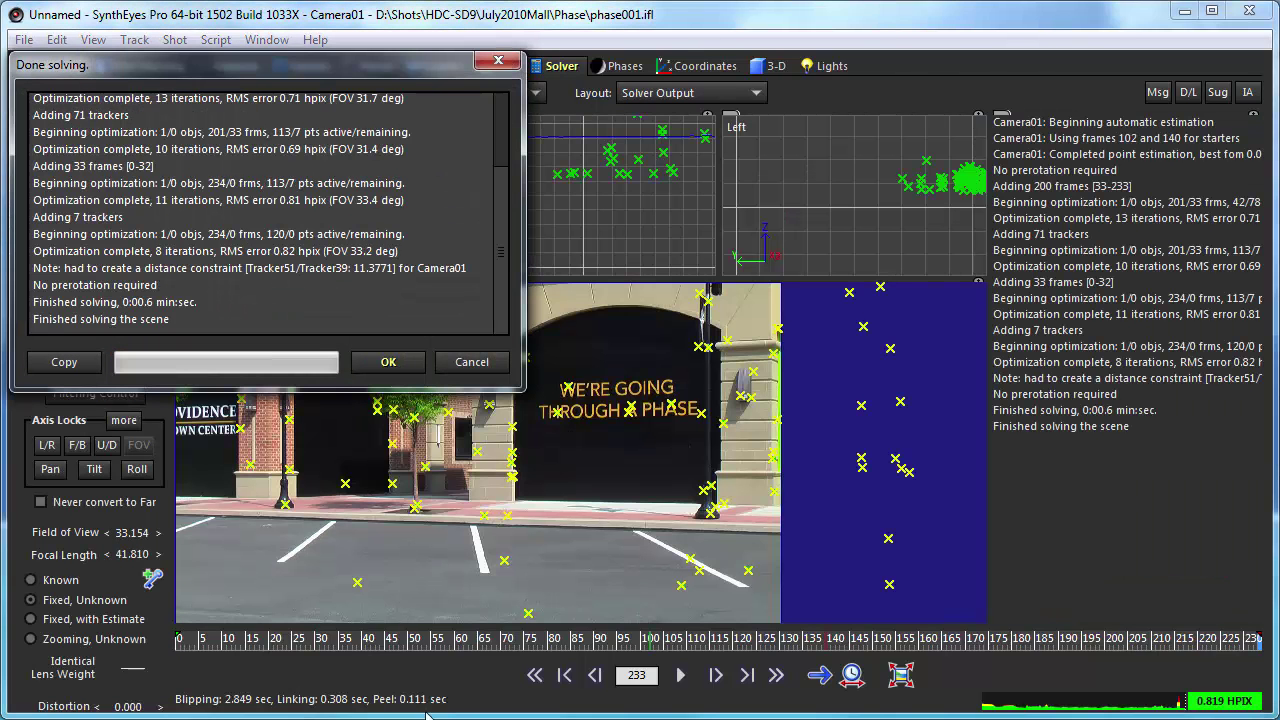
# - Dismiss the Done solving report and check the Error view limits in Edit Preferences without changes
pyautogui.click(370, 362)
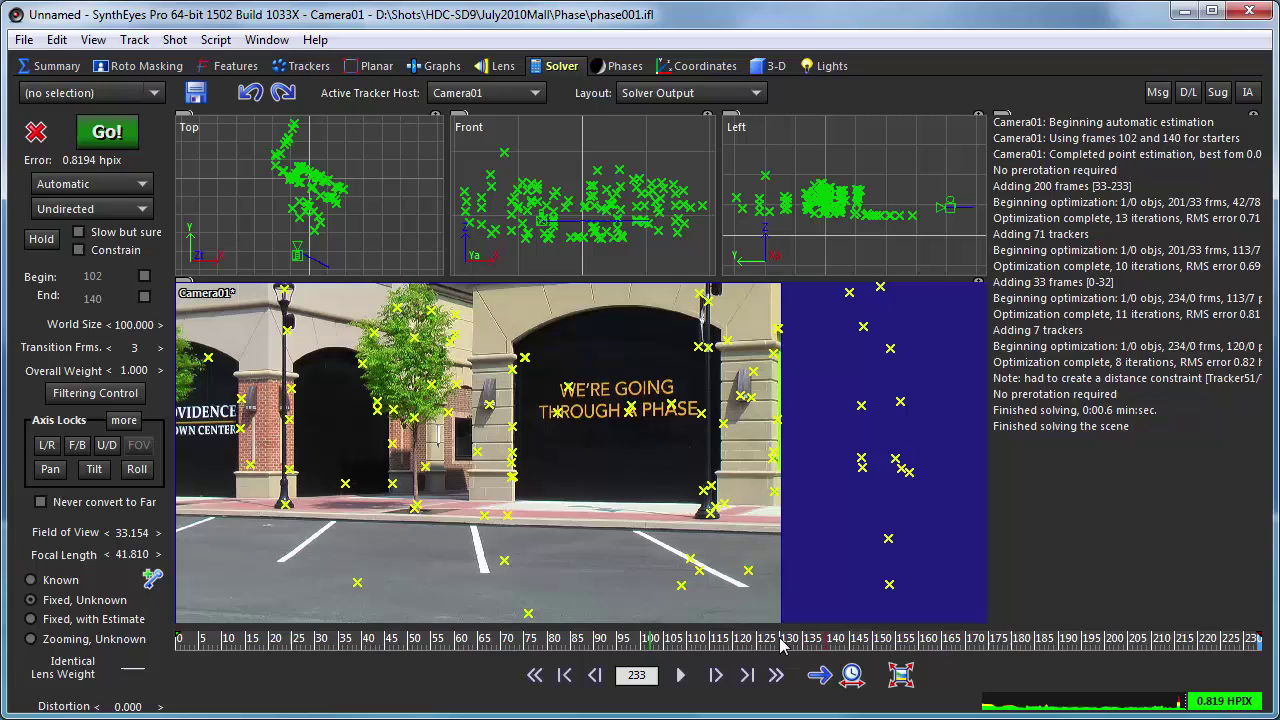
pyautogui.click(56, 39)
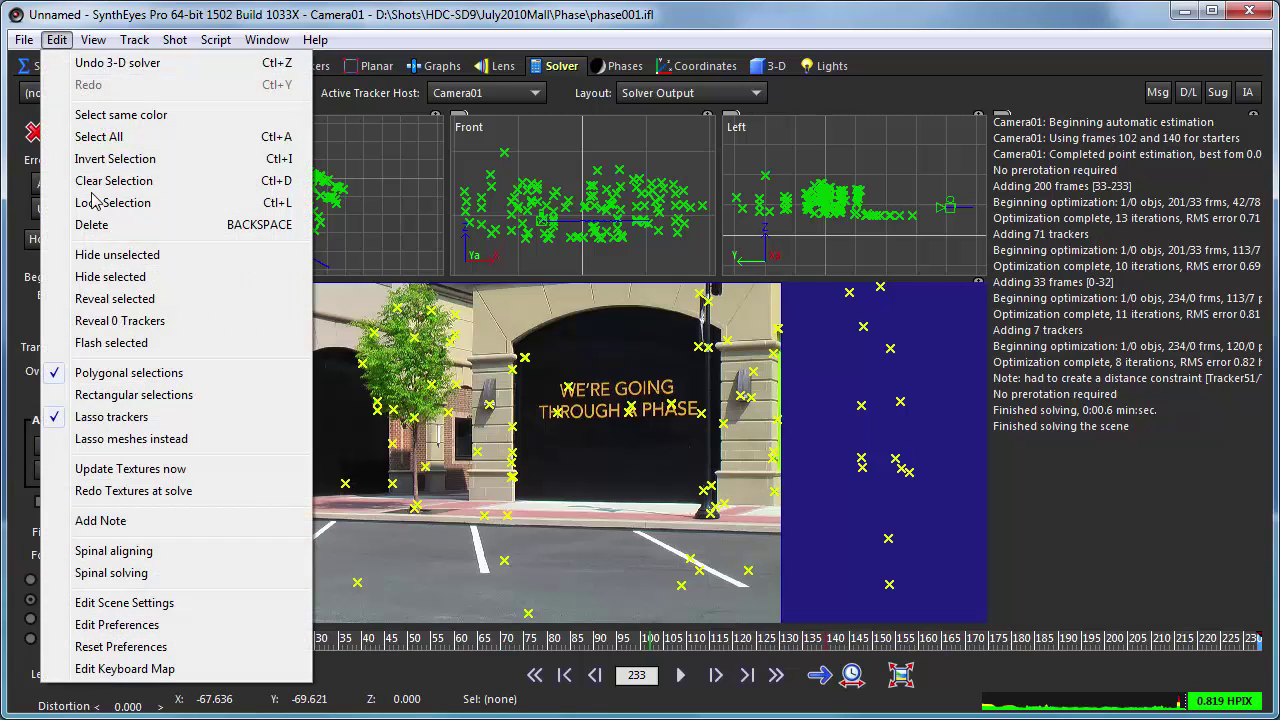
pyautogui.click(117, 624)
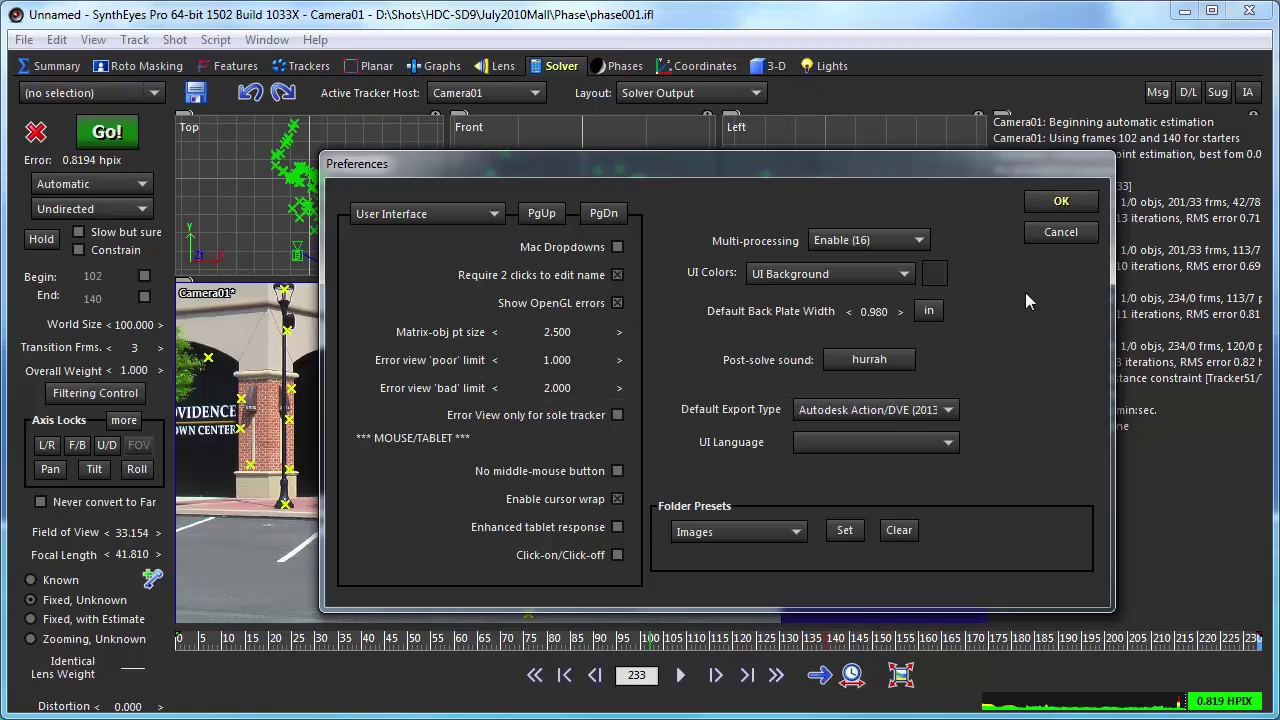
pyautogui.click(1050, 203)
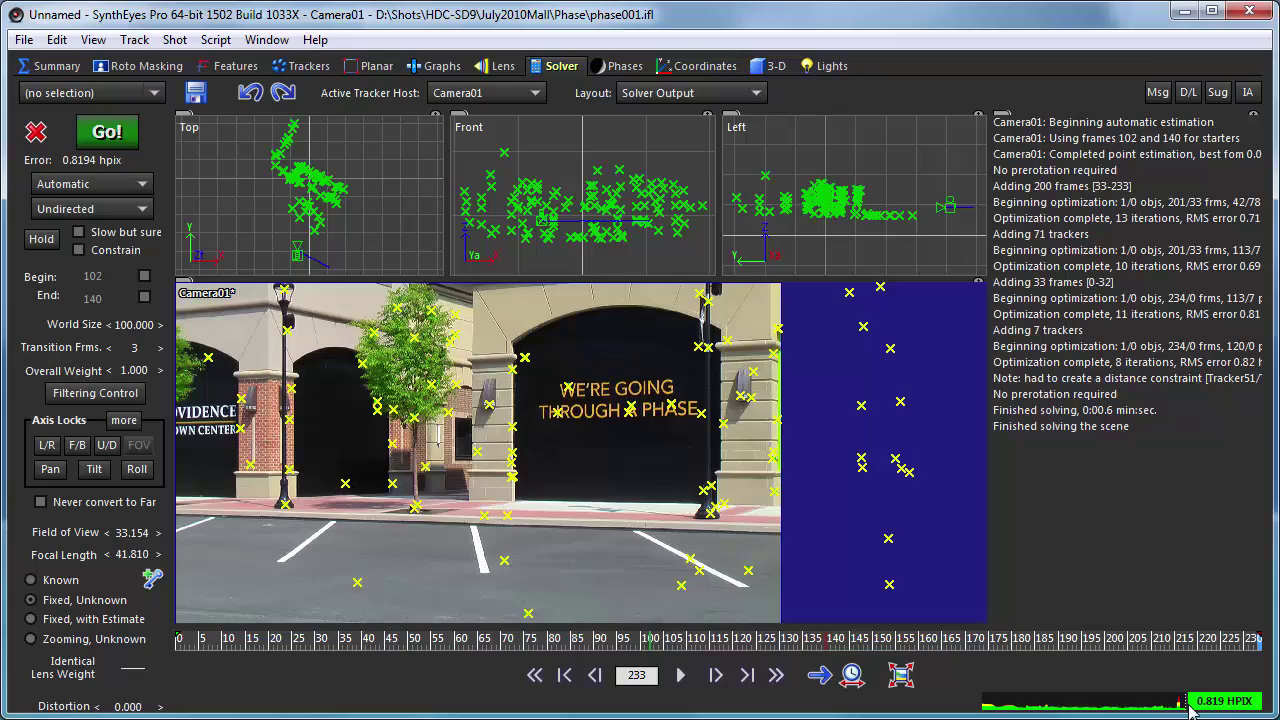
# - Scrub the error-curve mini view from frame 189 back to about frame 88
pyautogui.click(1144, 700)
pyautogui.moveTo(1144, 700); pyautogui.dragTo(1180, 716)
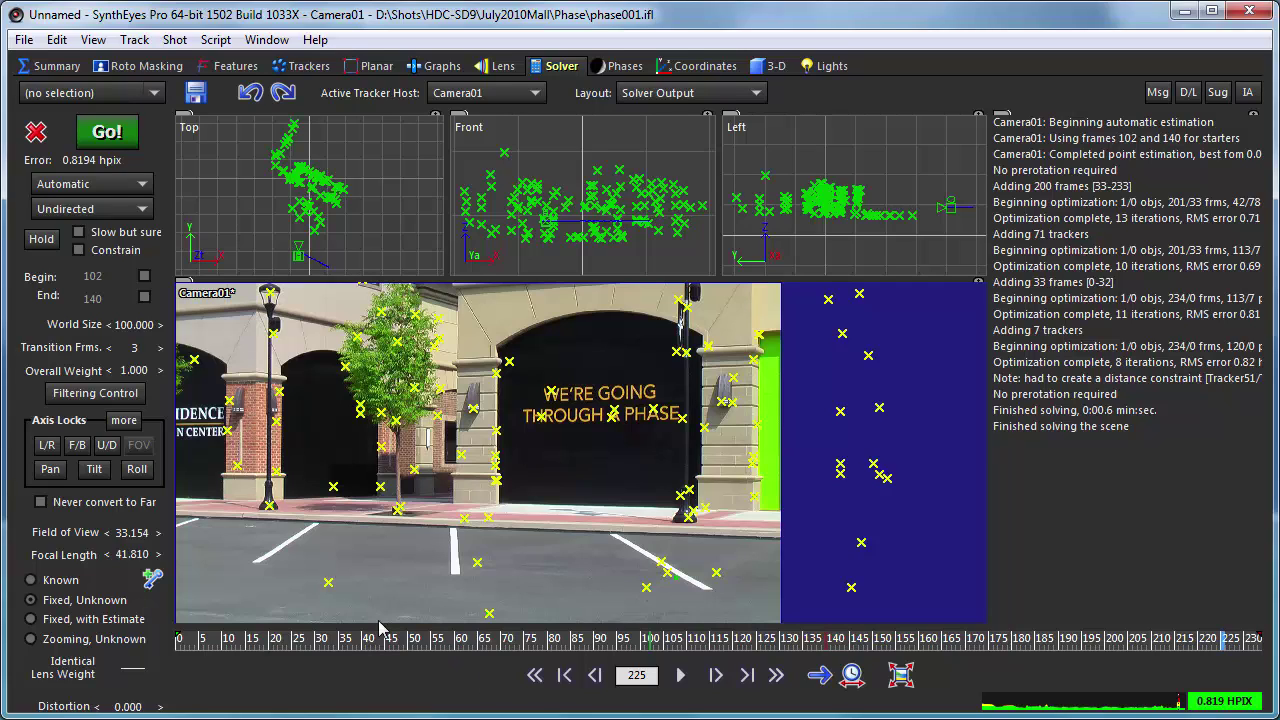
# - Switch to the Trackers room and select Tracker10, showing its 5.732 hpix error
pyautogui.click(92, 42)
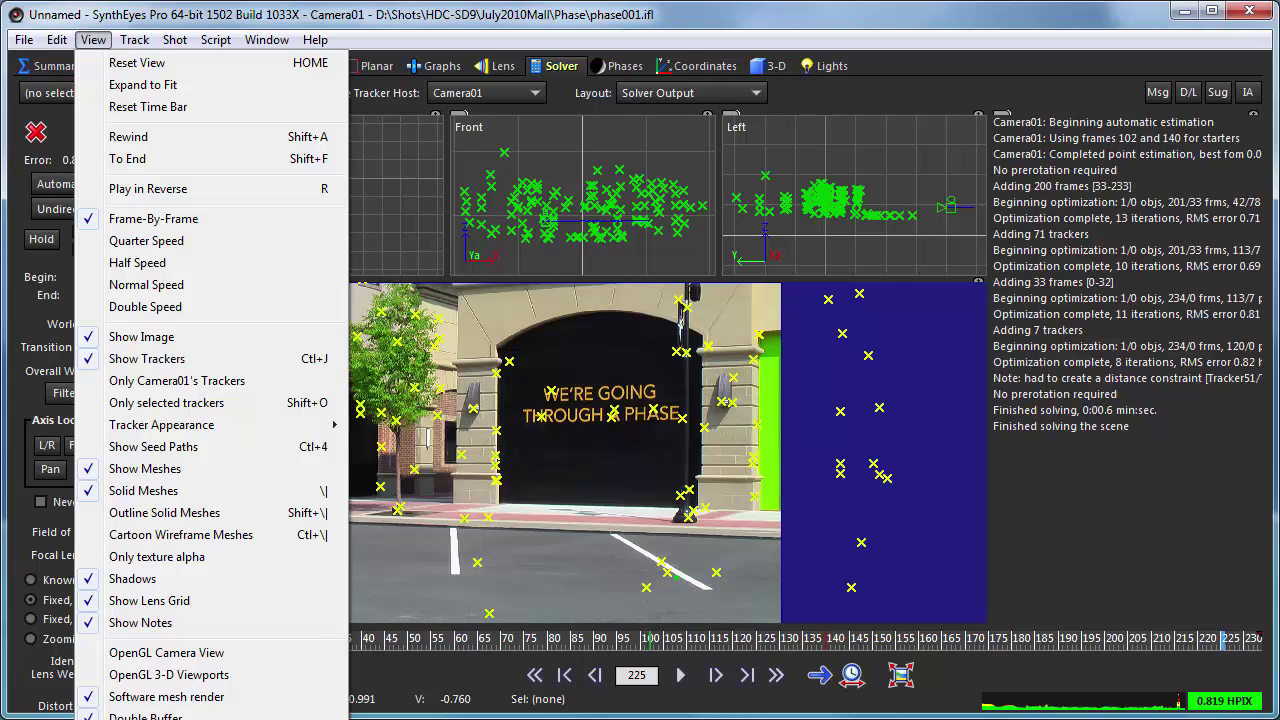
pyautogui.press('Escape')
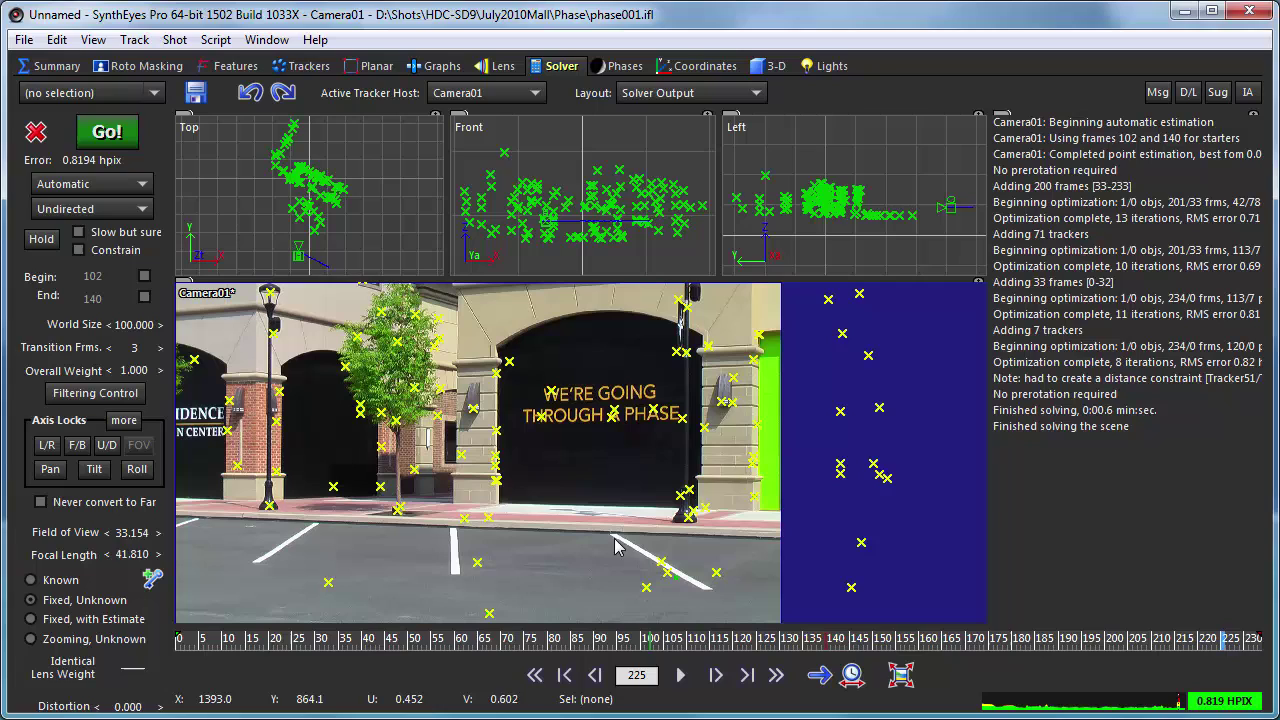
pyautogui.click(305, 66)
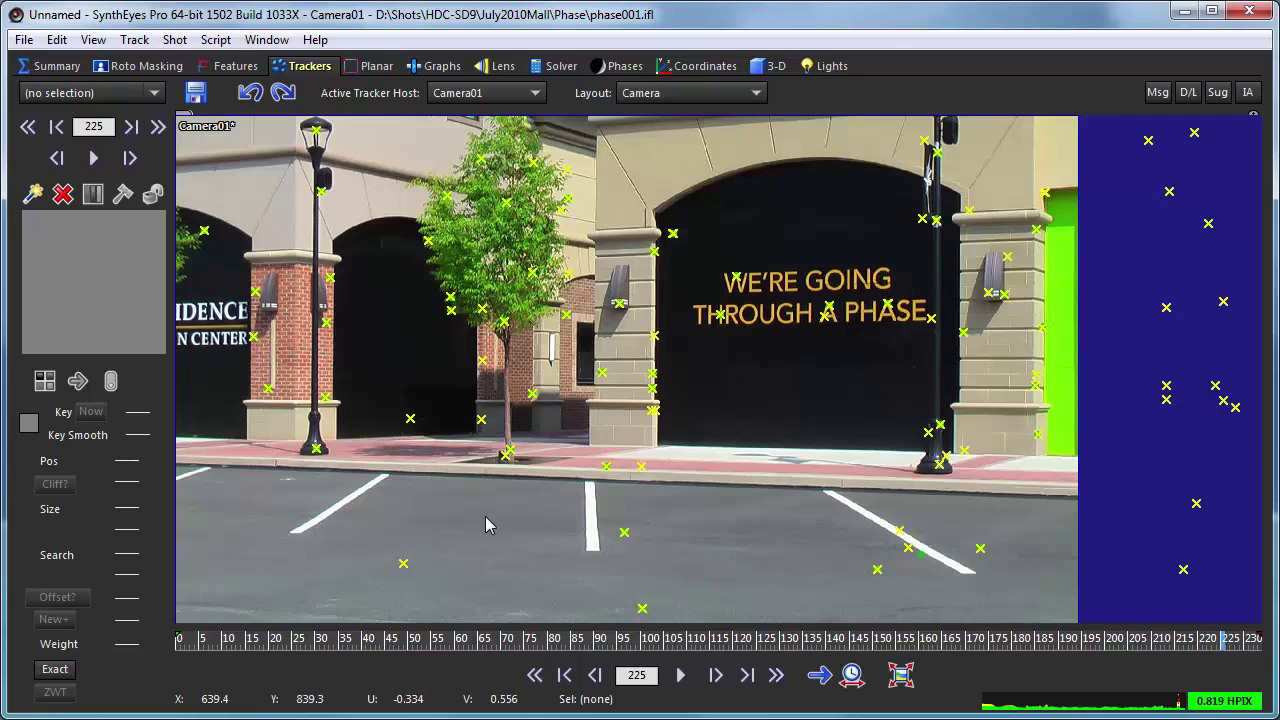
pyautogui.click(382, 416)
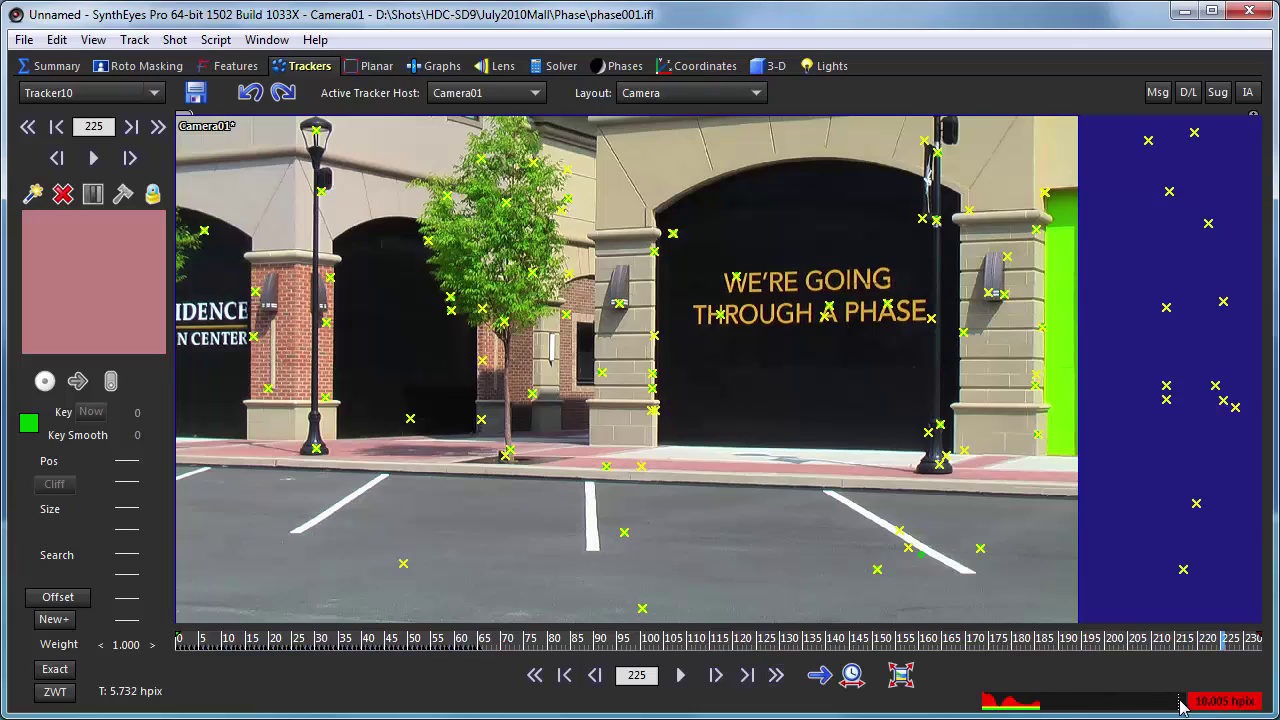
# - Scrub Tracker10 through the early frames, flash it with Edit > Flash selected, then go to frame 42
pyautogui.moveTo(594, 646); pyautogui.dragTo(320, 648)
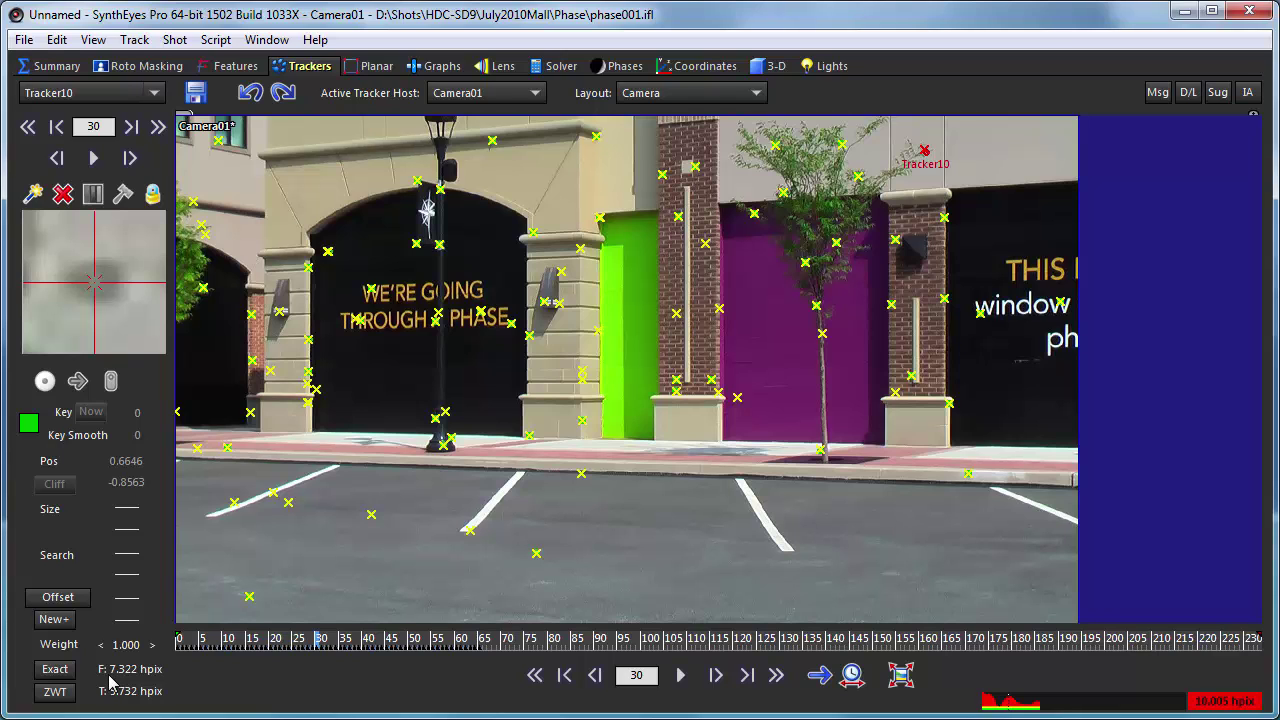
pyautogui.moveTo(314, 645); pyautogui.dragTo(434, 645)
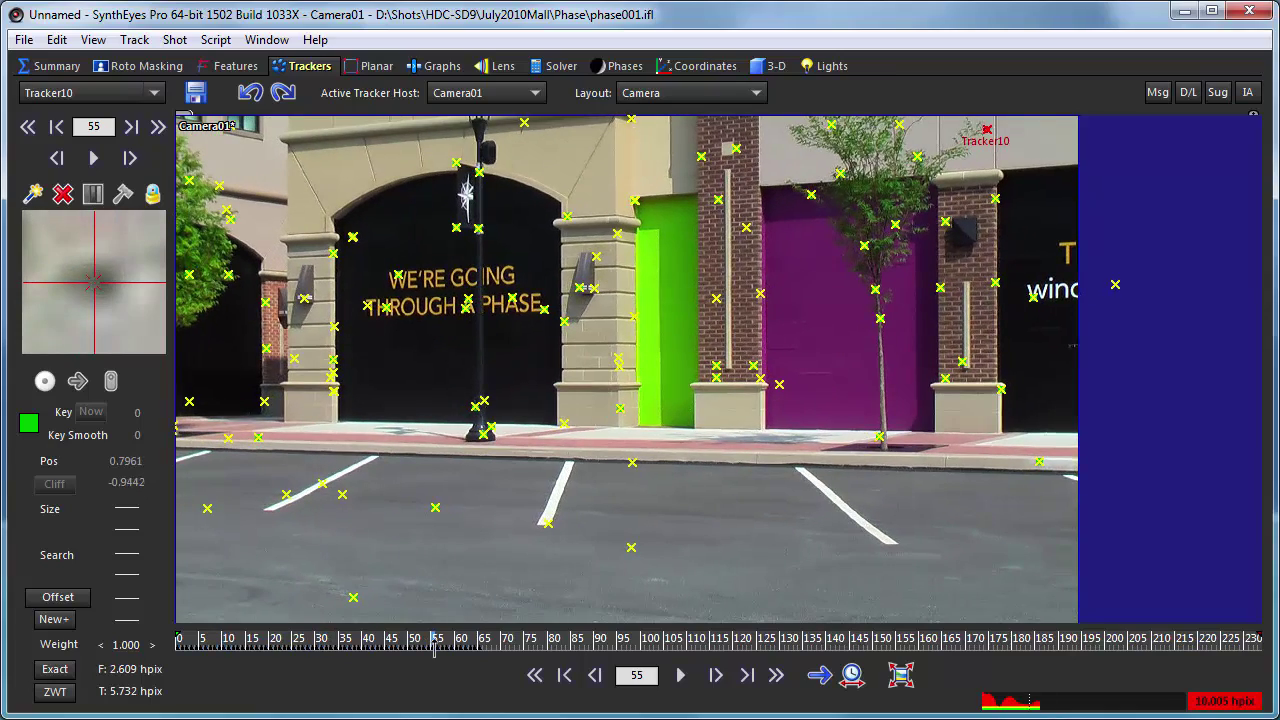
pyautogui.moveTo(225, 644); pyautogui.dragTo(197, 641)
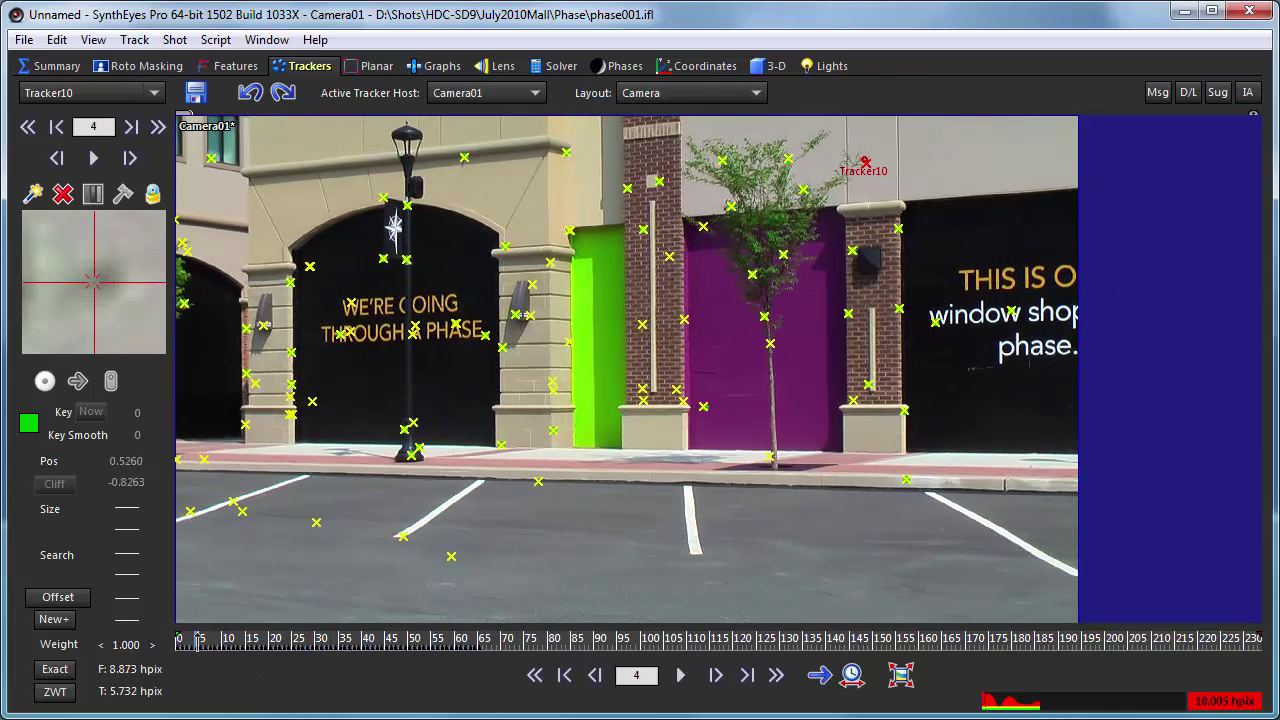
pyautogui.click(57, 40)
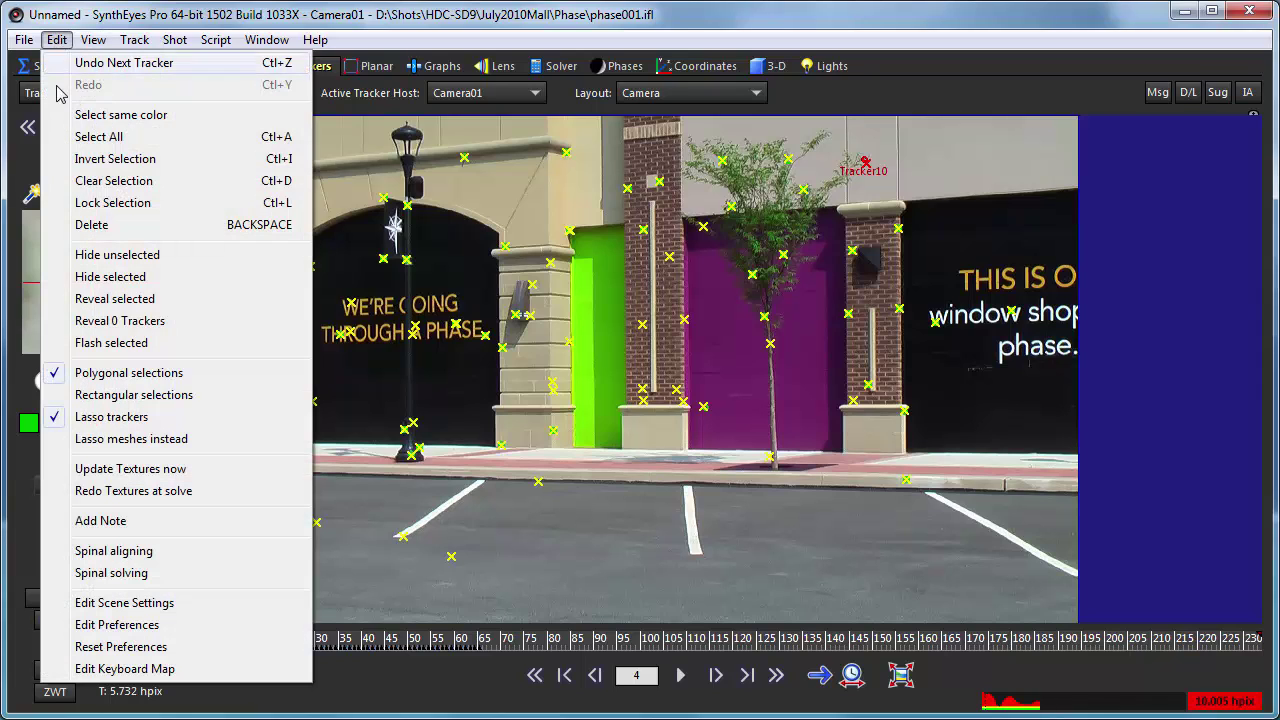
pyautogui.click(80, 343)
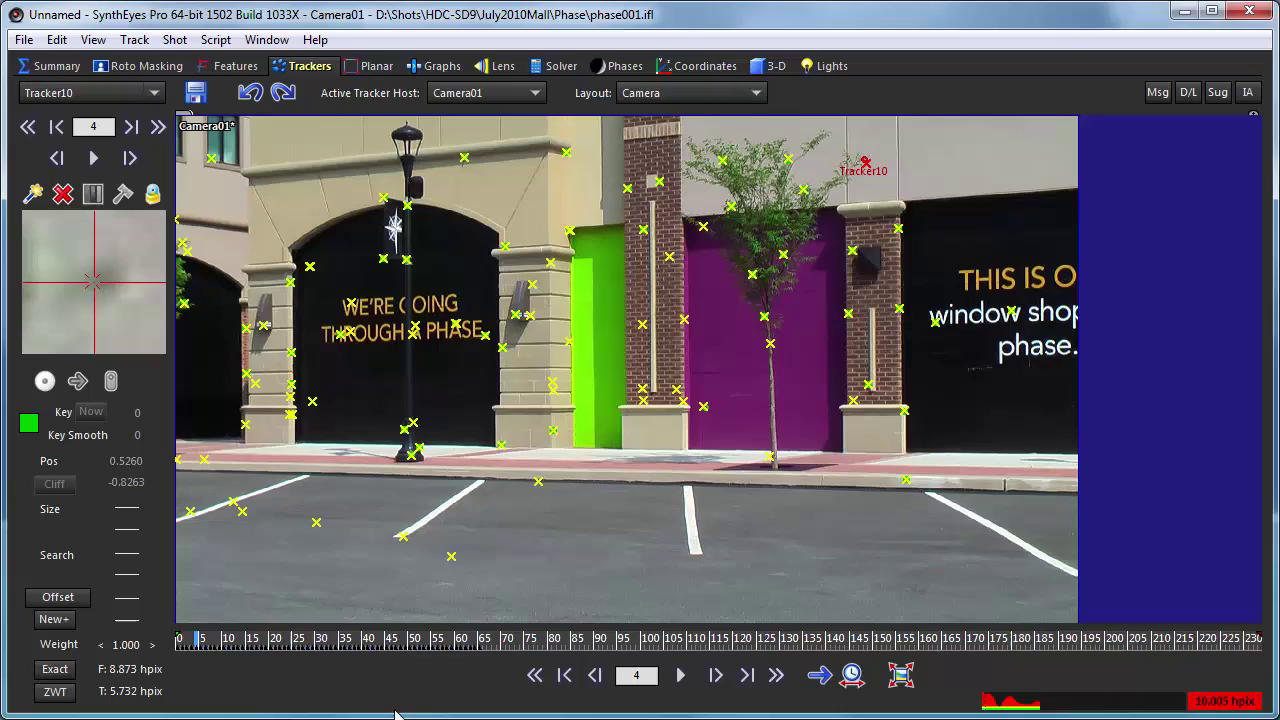
pyautogui.moveTo(200, 640); pyautogui.dragTo(158, 650)
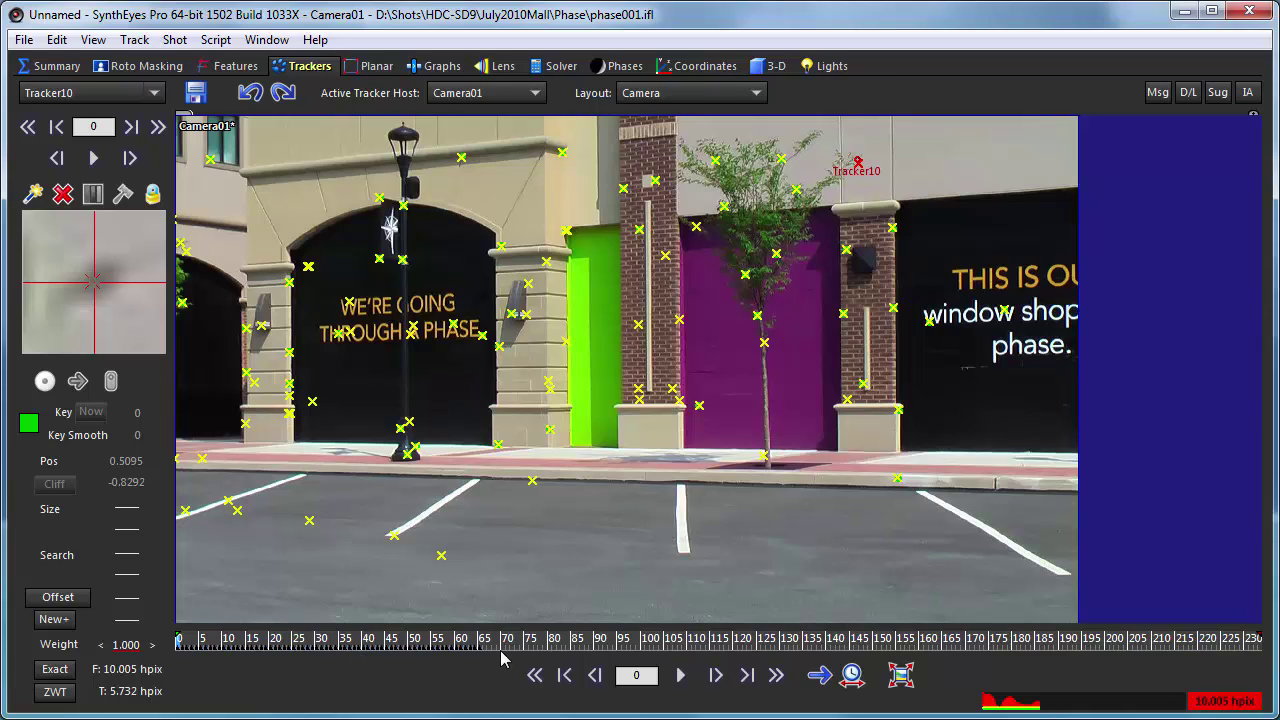
# - Cycle through trackers Tracker63, Tracker7, Tracker1, Tracker65 and Tracker71, settling on Tracker64
pyautogui.press('Tab')
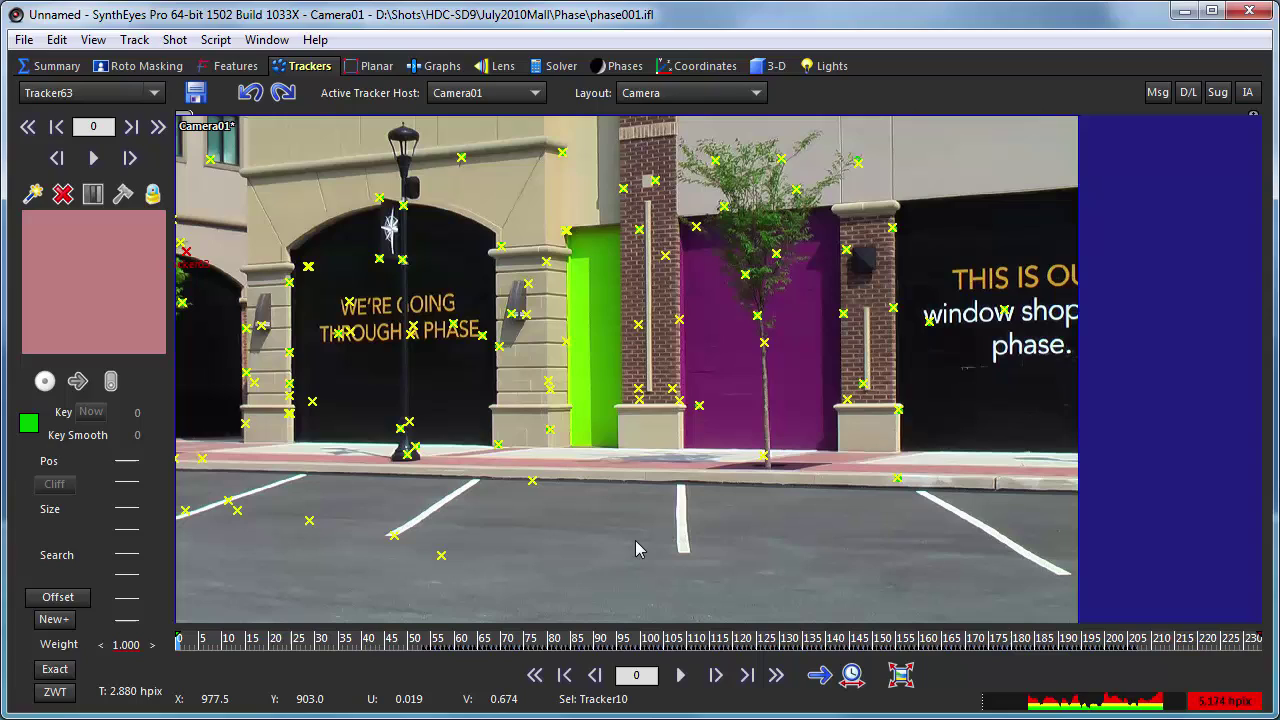
pyautogui.press('Tab')
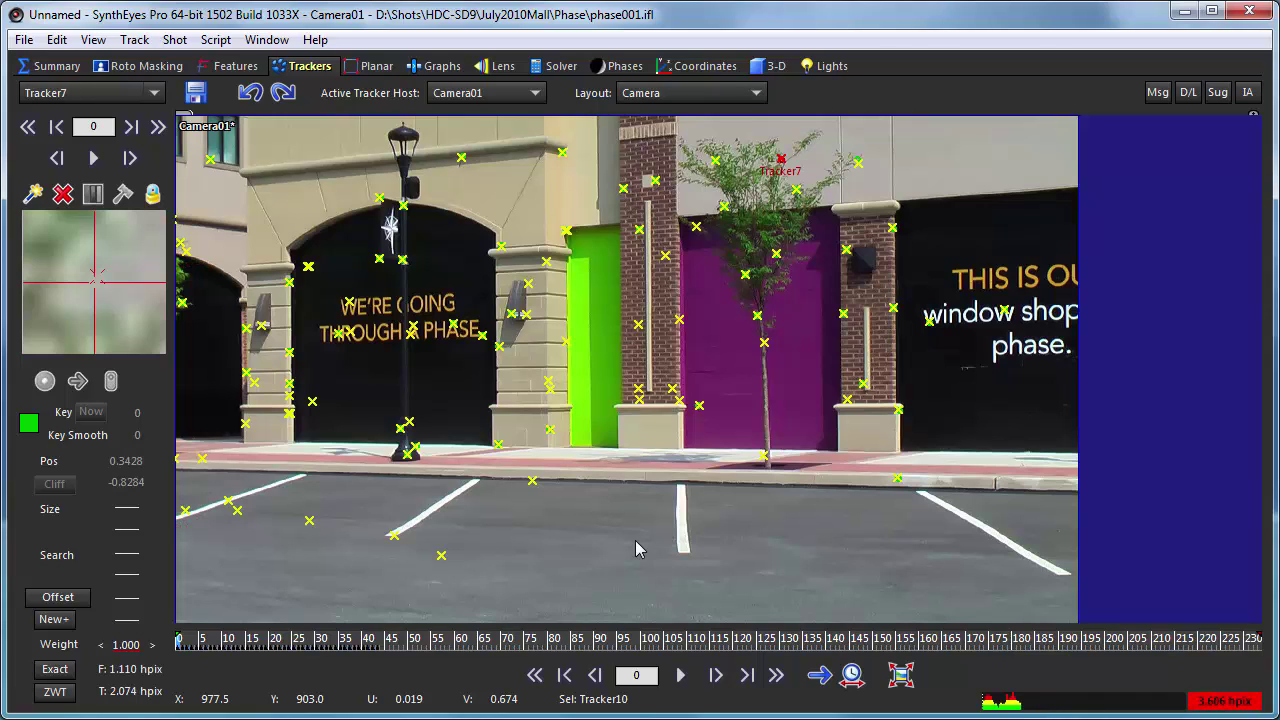
pyautogui.press('Tab')
pyautogui.press('Tab')
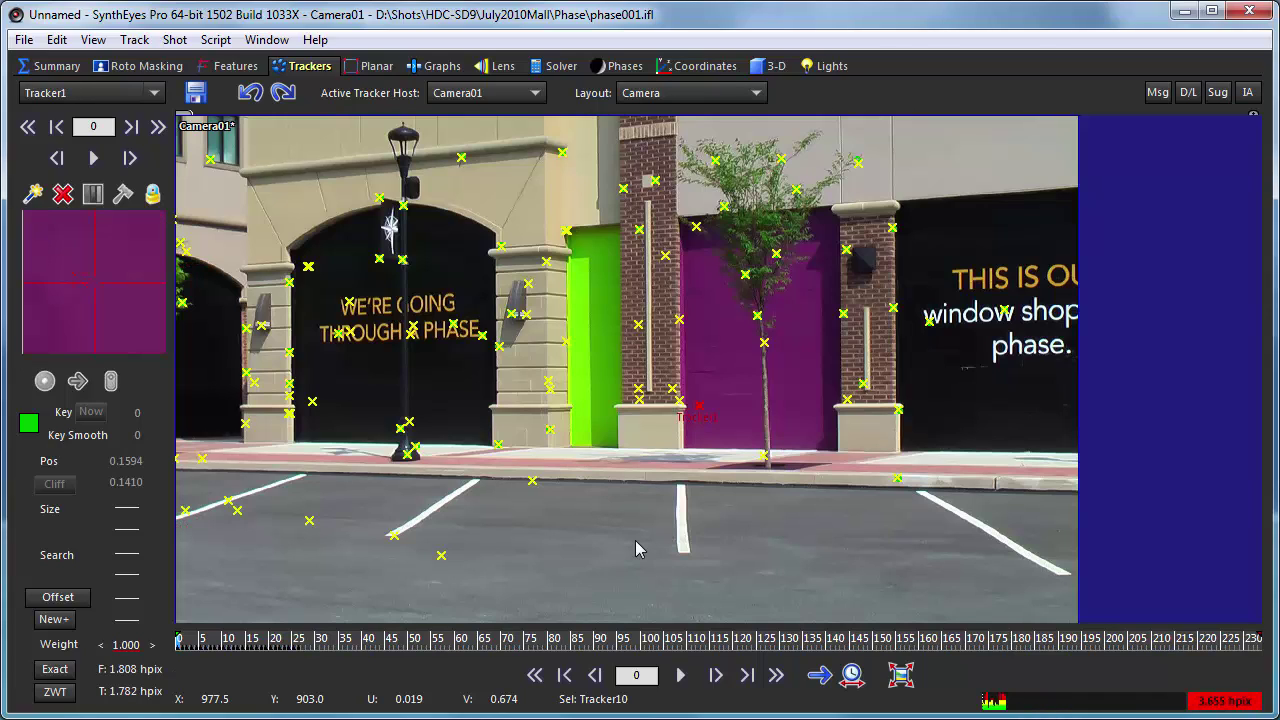
pyautogui.press('Tab')
pyautogui.press('Tab')
pyautogui.press('Tab')
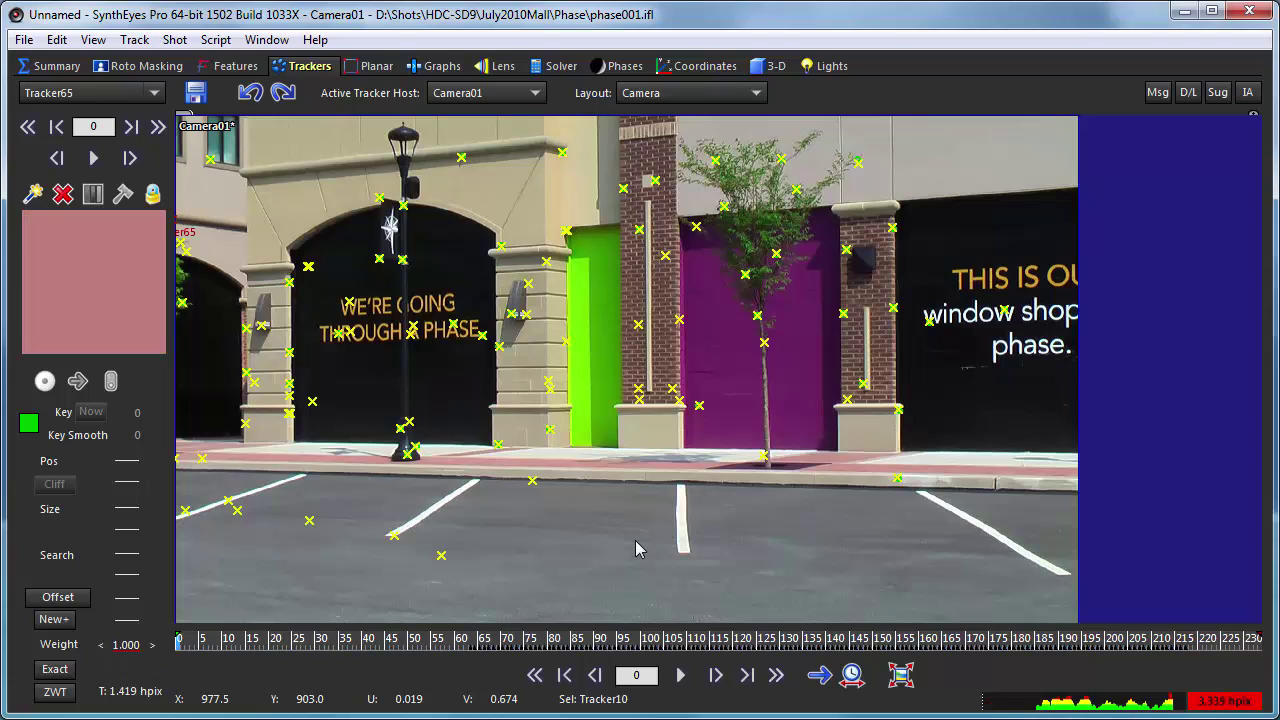
pyautogui.press('Tab')
pyautogui.press('Tab')
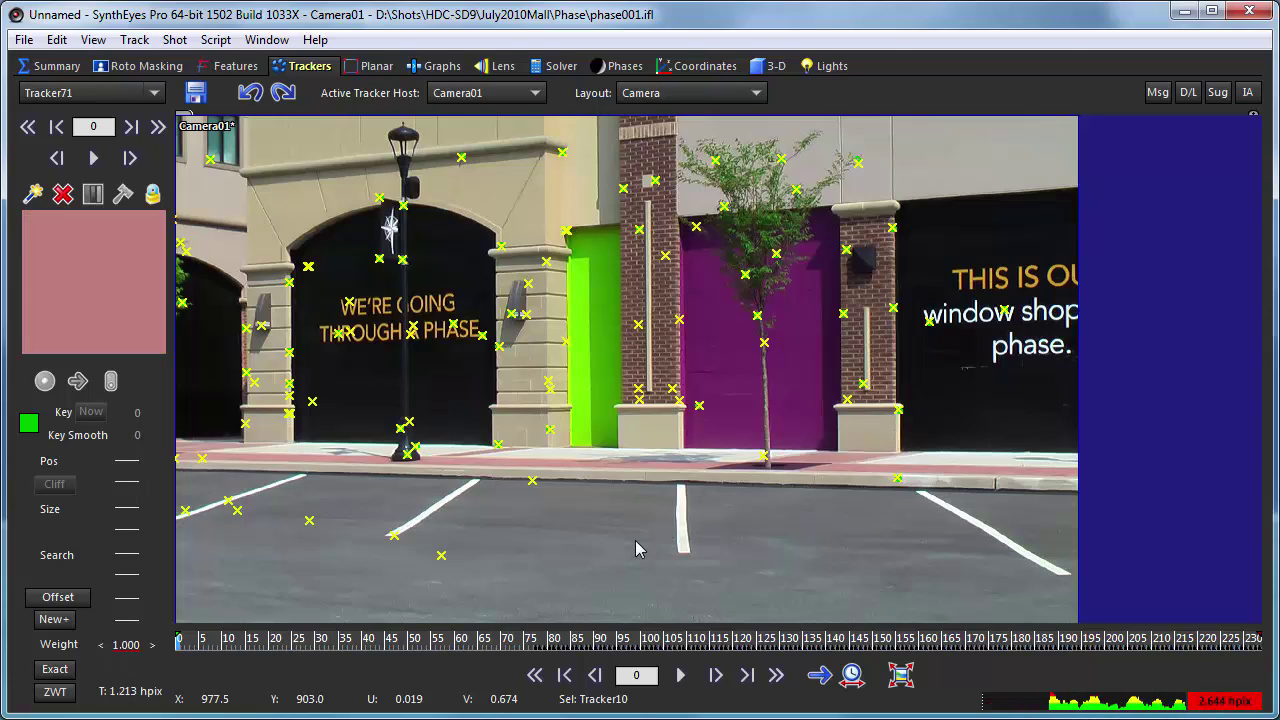
pyautogui.press('Tab')
pyautogui.press('Tab')
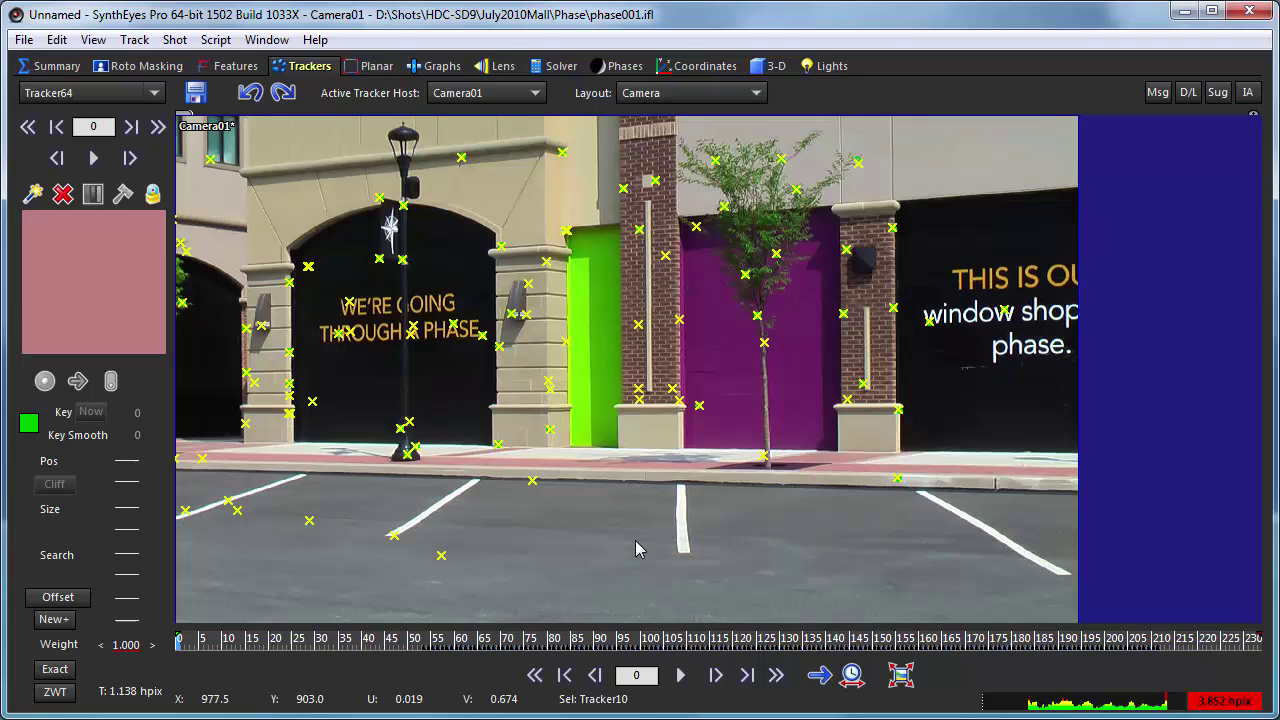
pyautogui.press('Tab')
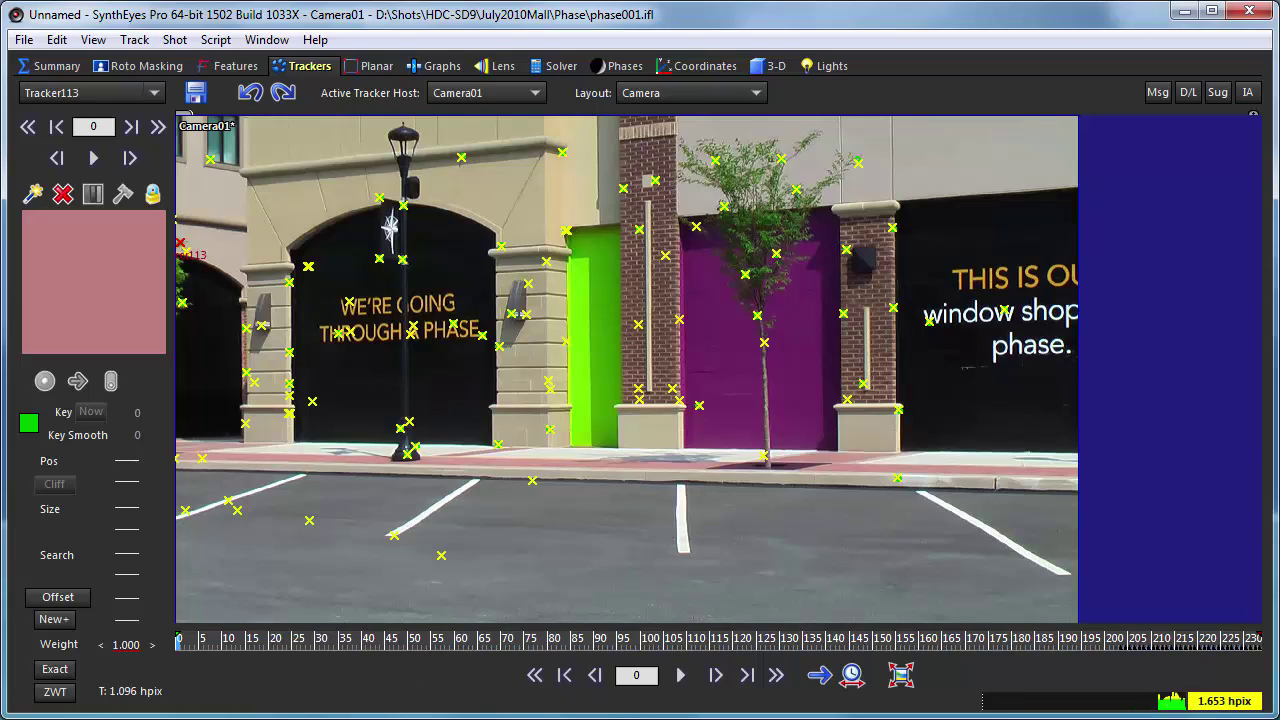
pyautogui.hotkey('shift', 'Tab')
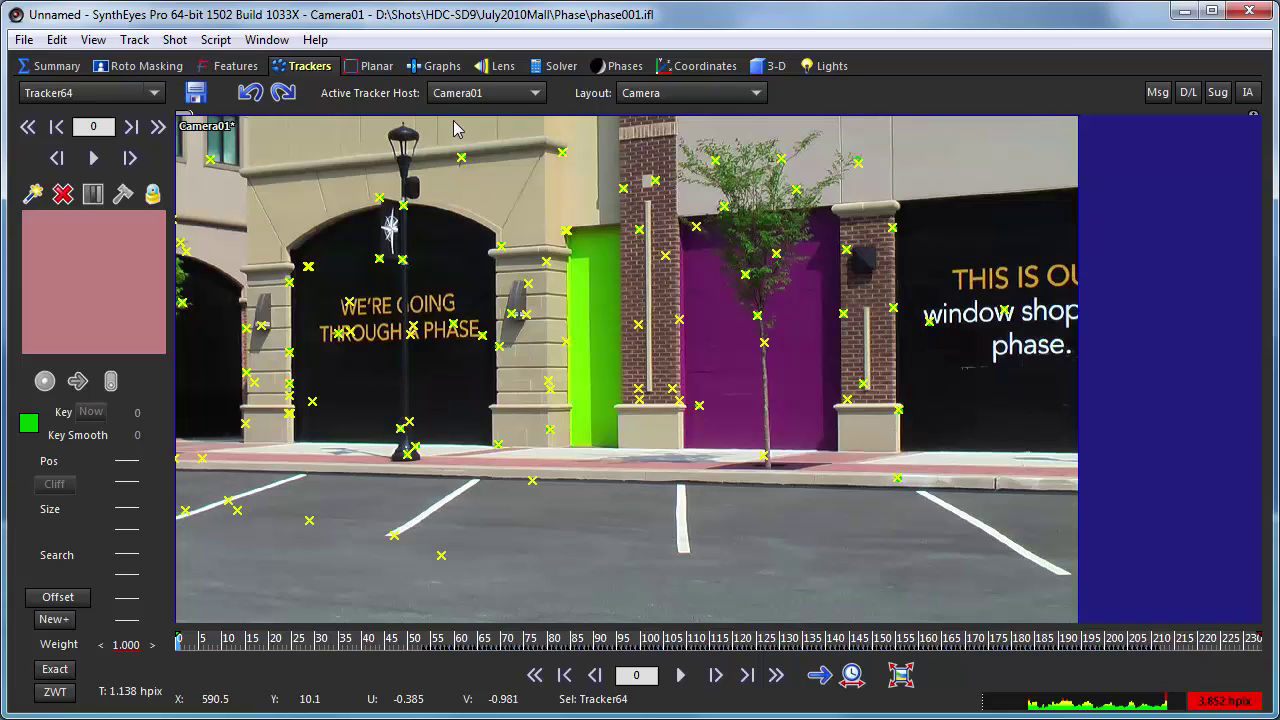
# - Marquee-select the 11 trackers at the green door's base and scrub around frame 178
pyautogui.moveTo(648, 335)
pyautogui.mouseDown()
pyautogui.moveTo(600, 530)
pyautogui.moveTo(617, 325)
pyautogui.moveTo(520, 420)
pyautogui.mouseUp()
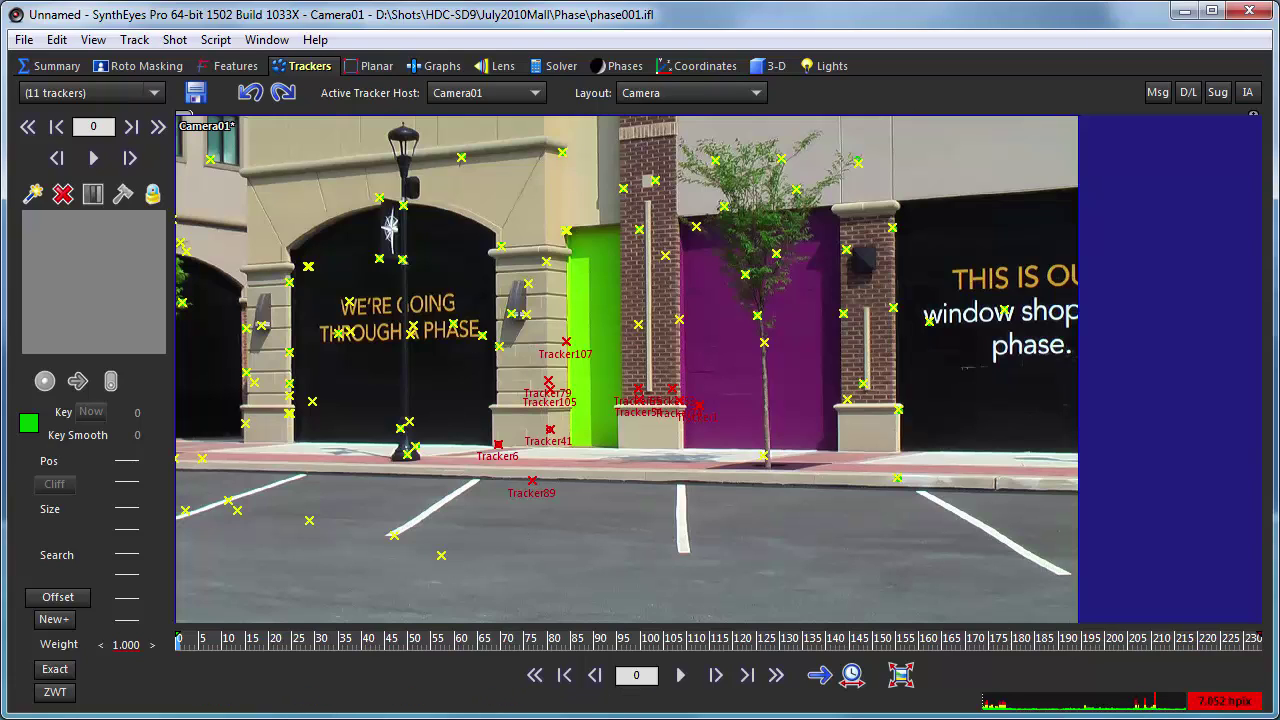
pyautogui.click(1135, 708)
pyautogui.moveTo(1135, 708)
pyautogui.mouseDown()
pyautogui.moveTo(1155, 712)
pyautogui.moveTo(1137, 715)
pyautogui.mouseUp()
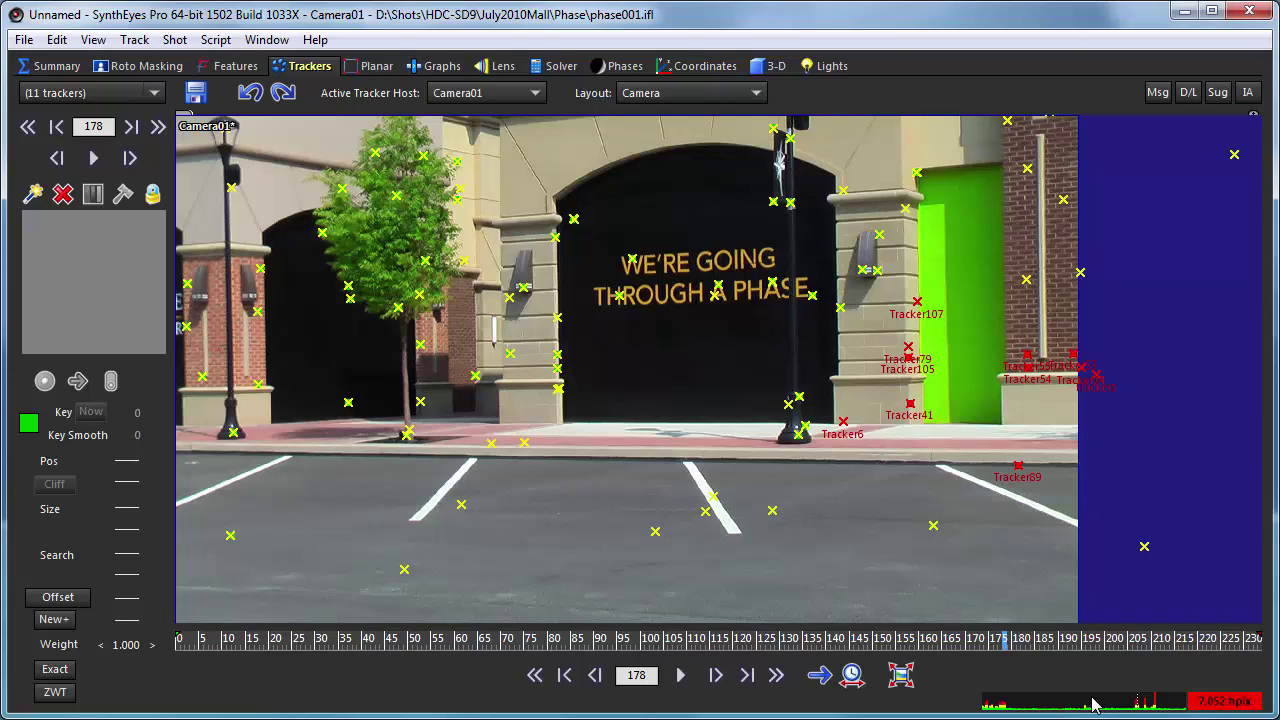
# - Show tracker velocity curves in the Graphs room
pyautogui.click(436, 65)
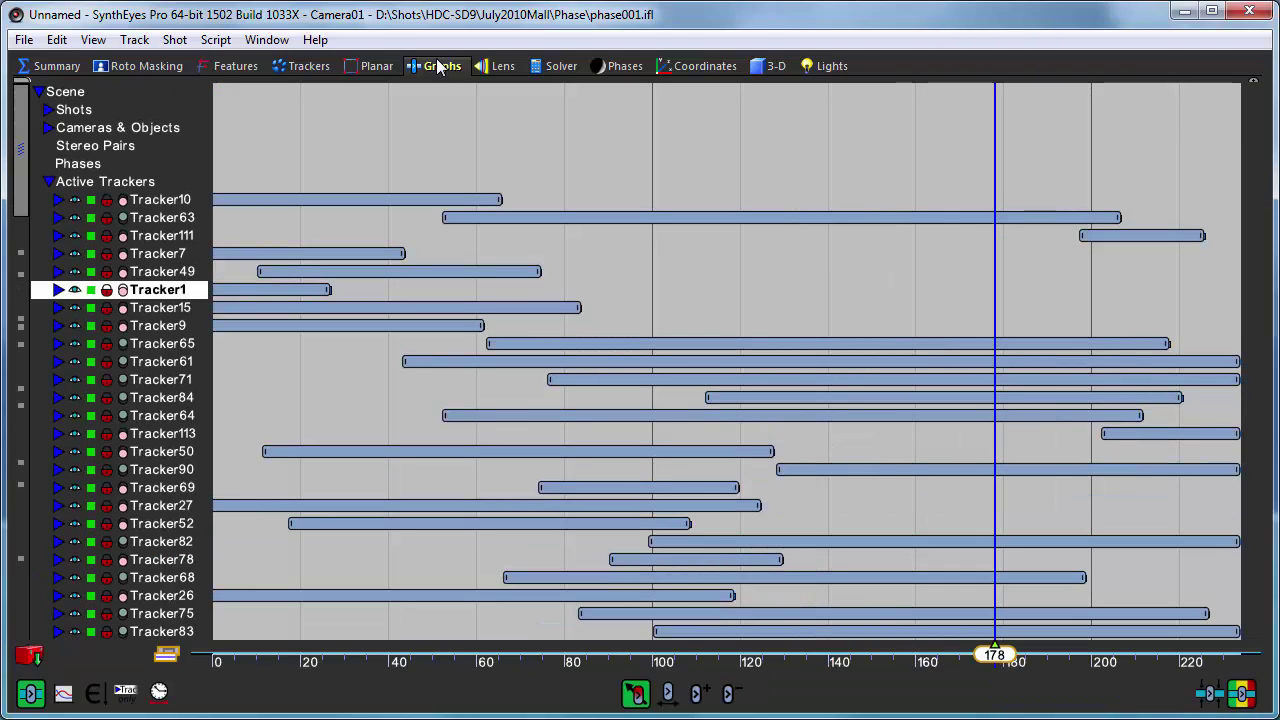
pyautogui.click(62, 693)
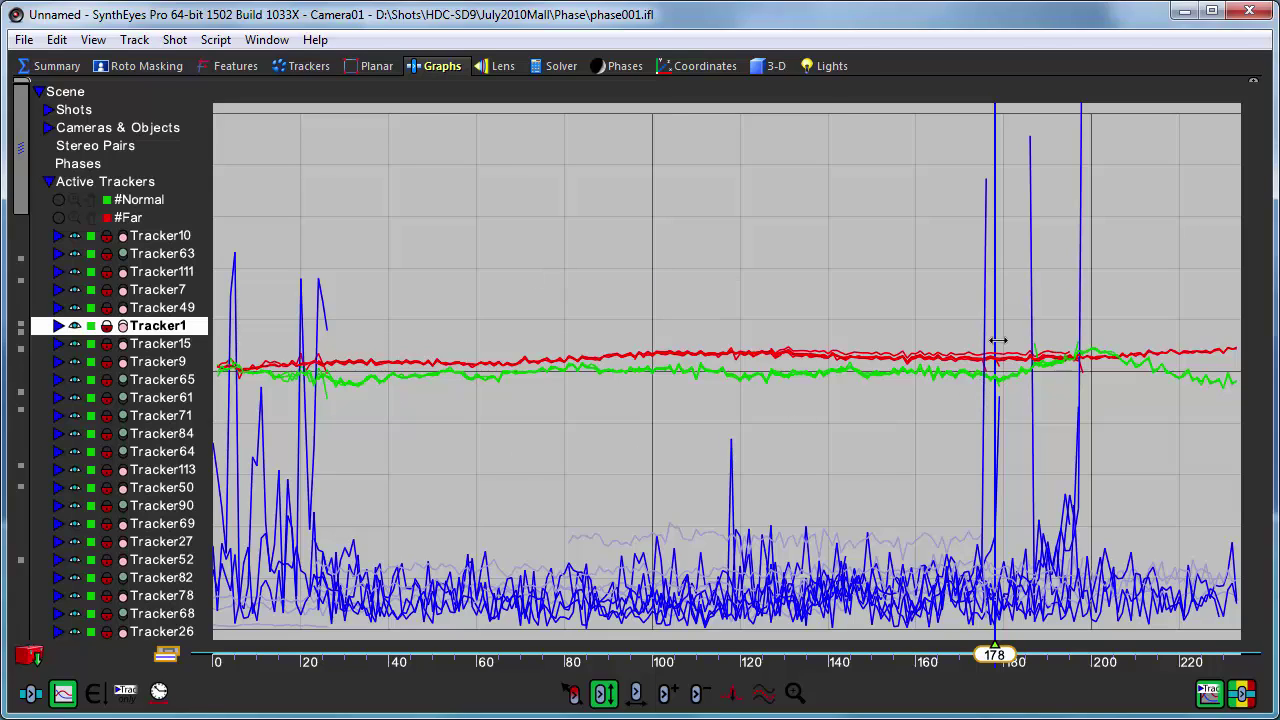
pyautogui.click(762, 692)
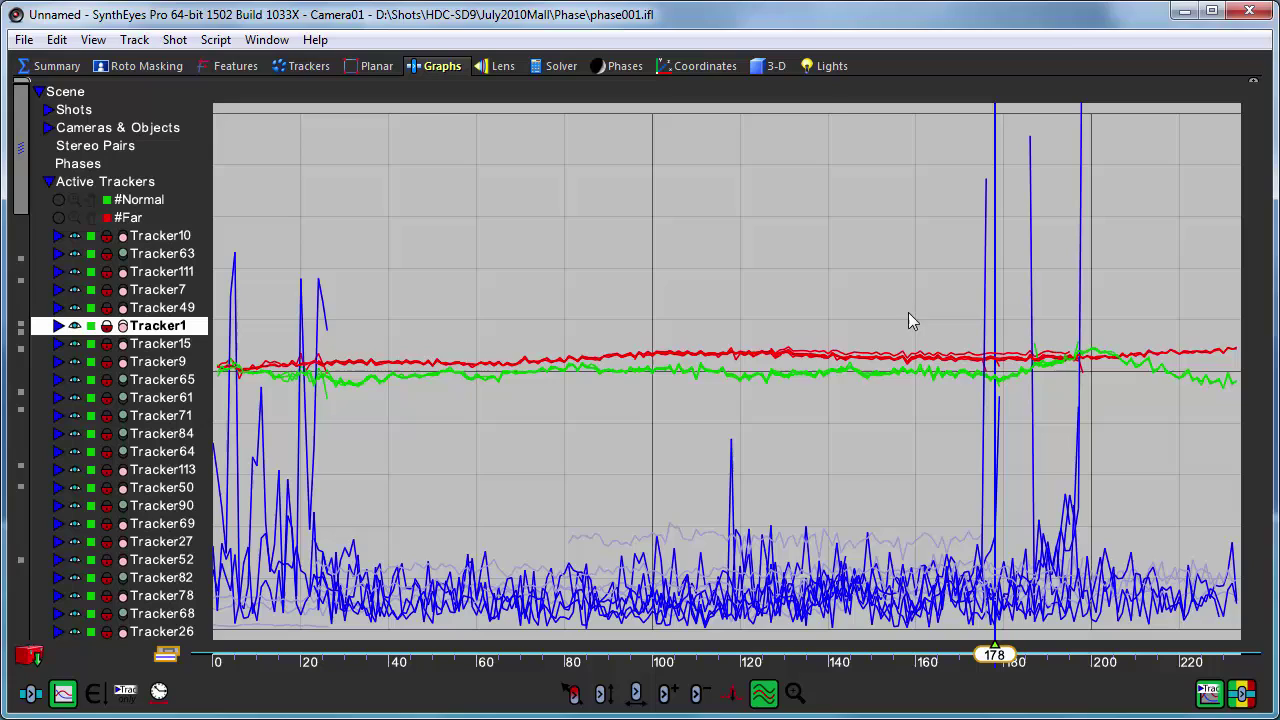
# - Isolate the trackers behind the velocity spikes, ending on Tracker74, and return to the Trackers room
pyautogui.click(1030, 207)
pyautogui.hotkey('ctrl', 'z')
pyautogui.click(984, 215)
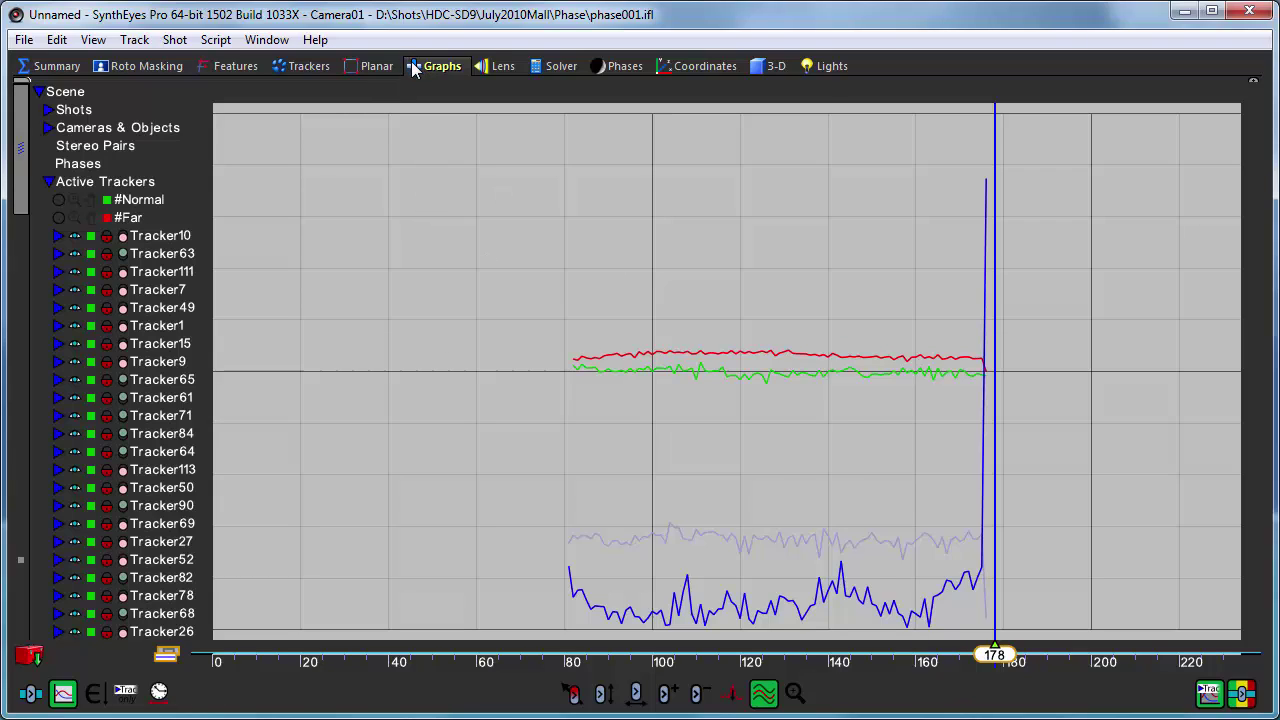
pyautogui.click(310, 66)
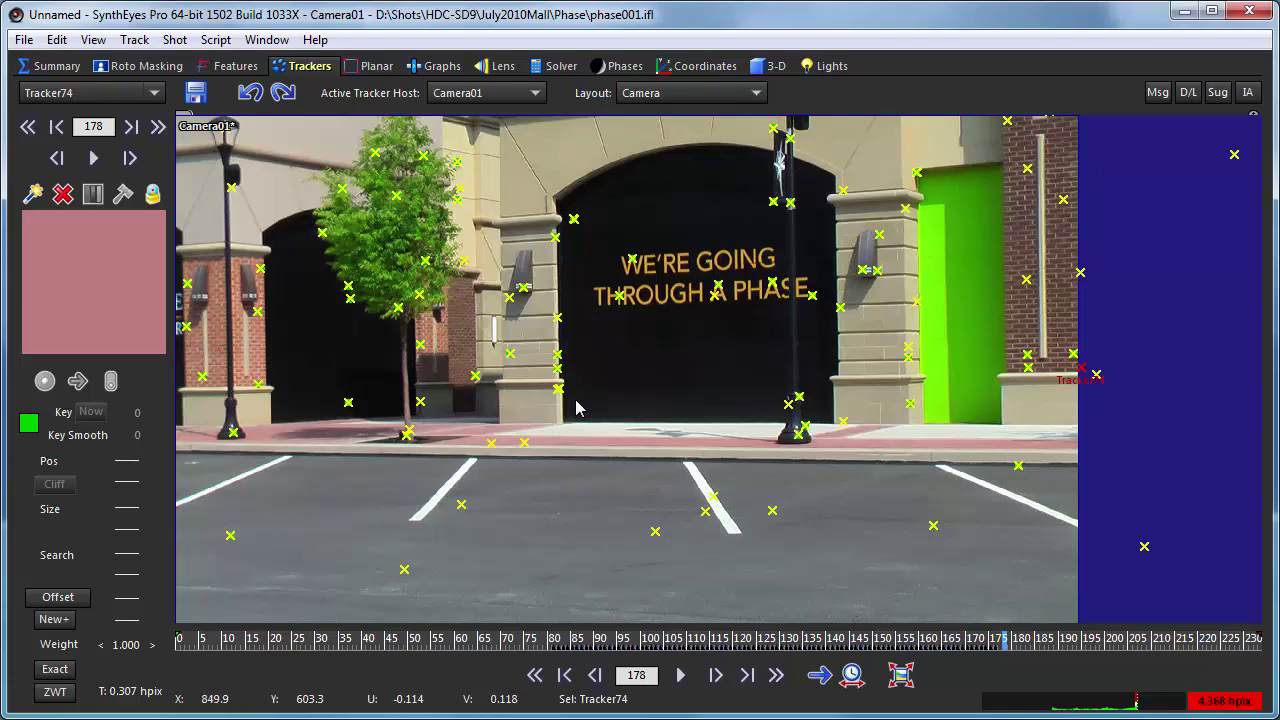
# - Select all trackers, jump to frame 223, deselect them, and step back one frame
pyautogui.hotkey('ctrl', 'a')
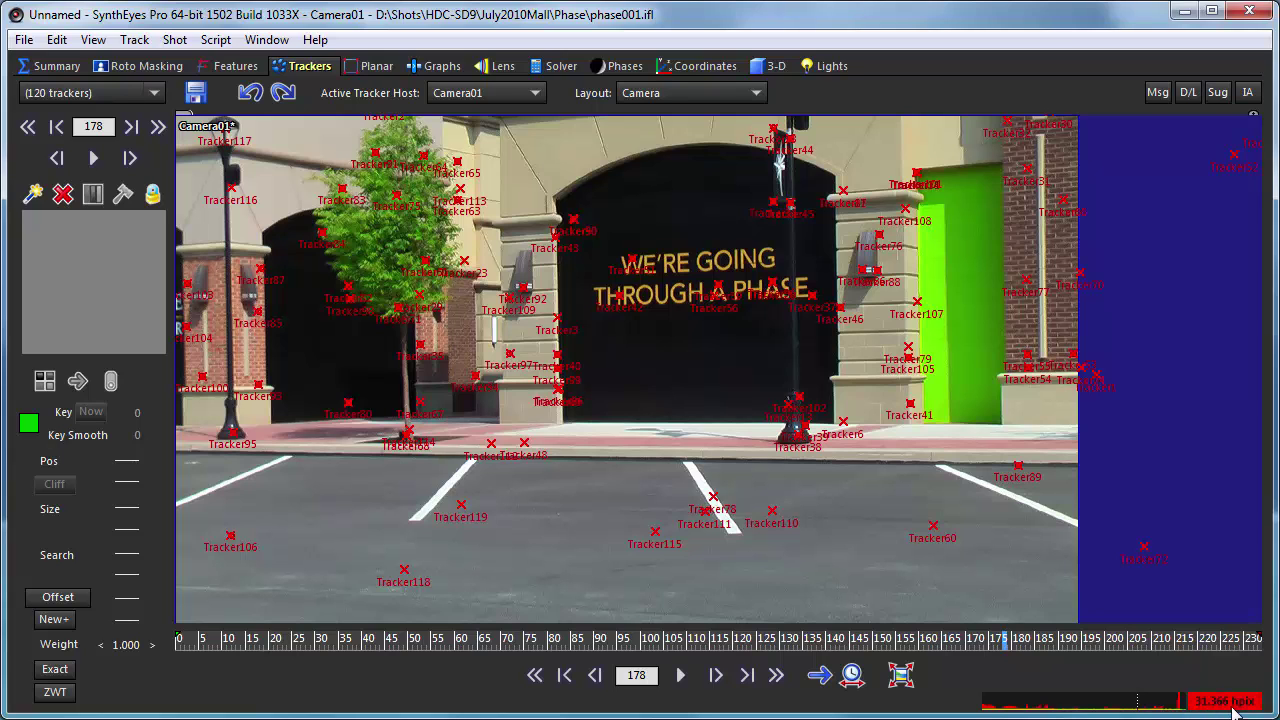
pyautogui.click(1178, 702)
pyautogui.moveTo(1178, 702); pyautogui.dragTo(1179, 705)
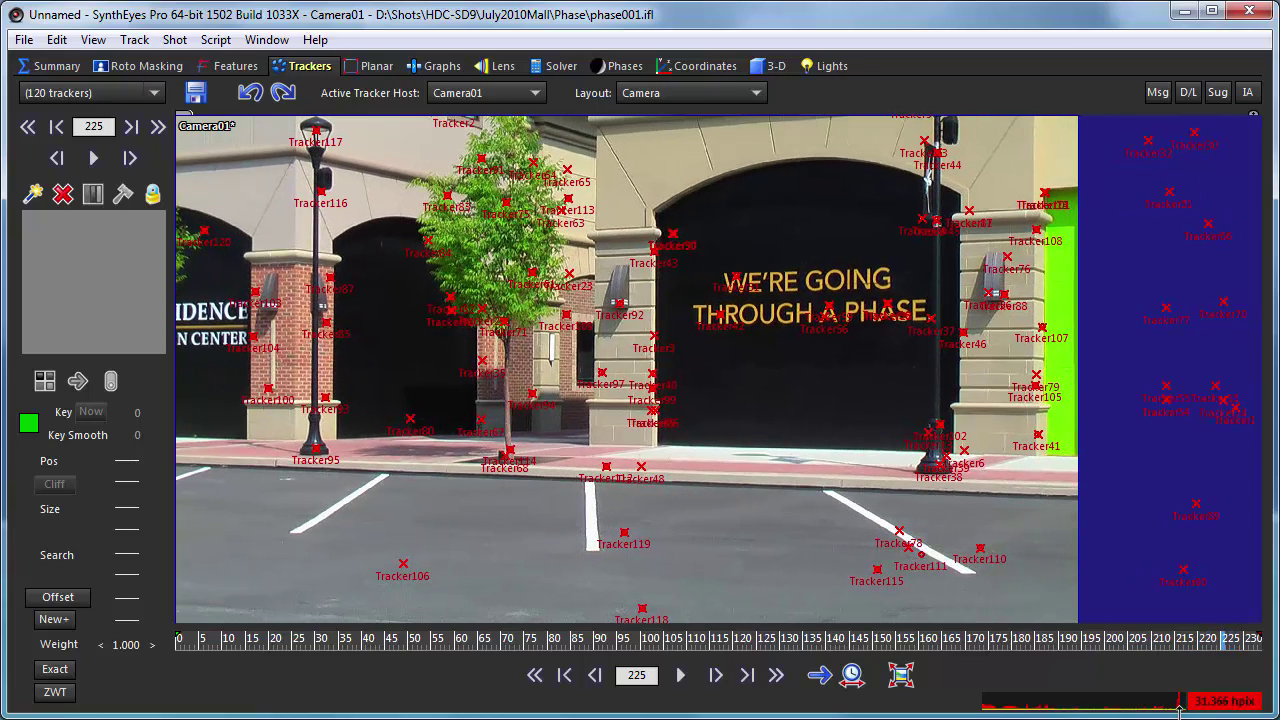
pyautogui.click(749, 402)
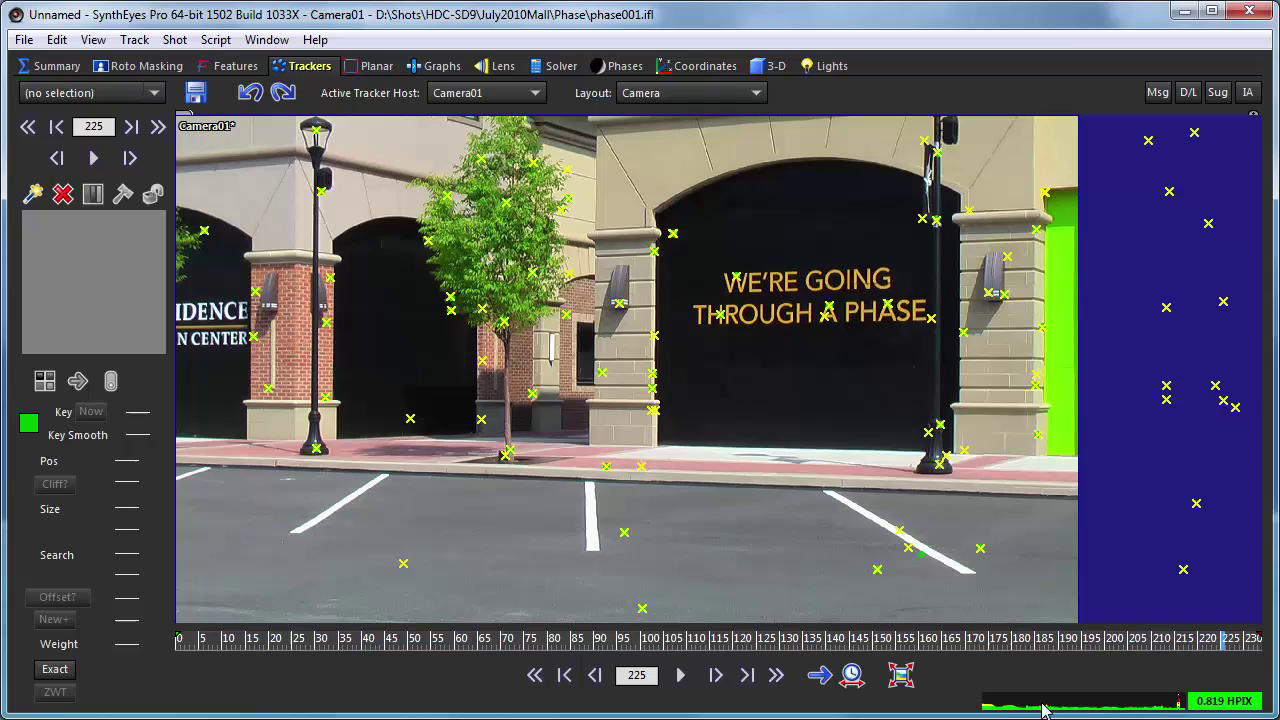
pyautogui.hotkey('ctrl', 'a')
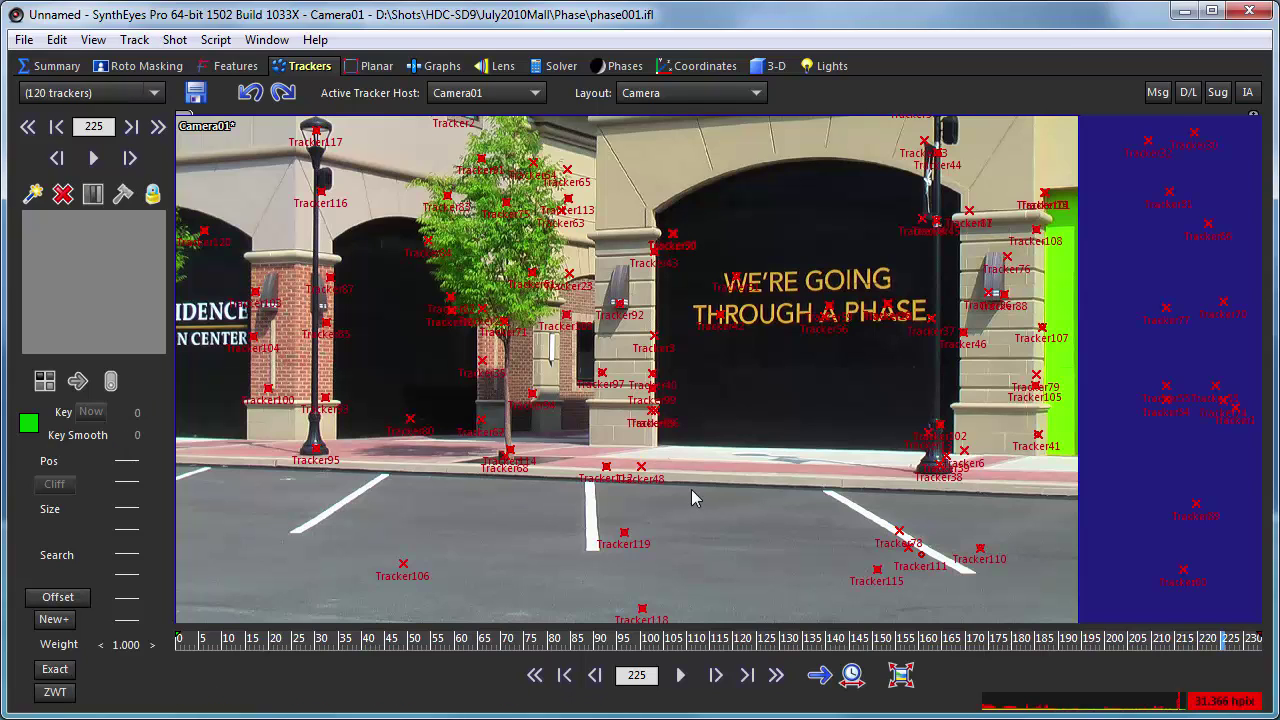
pyautogui.hotkey('ctrl', 'd')
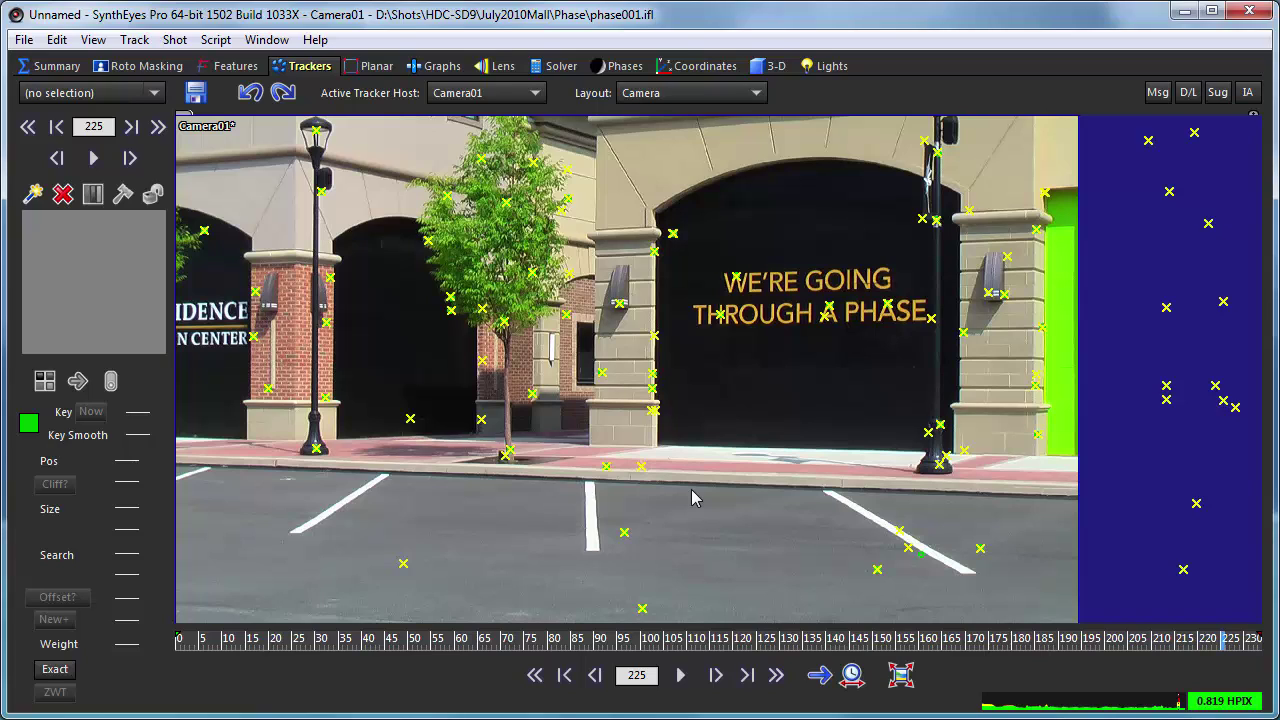
pyautogui.press(',')
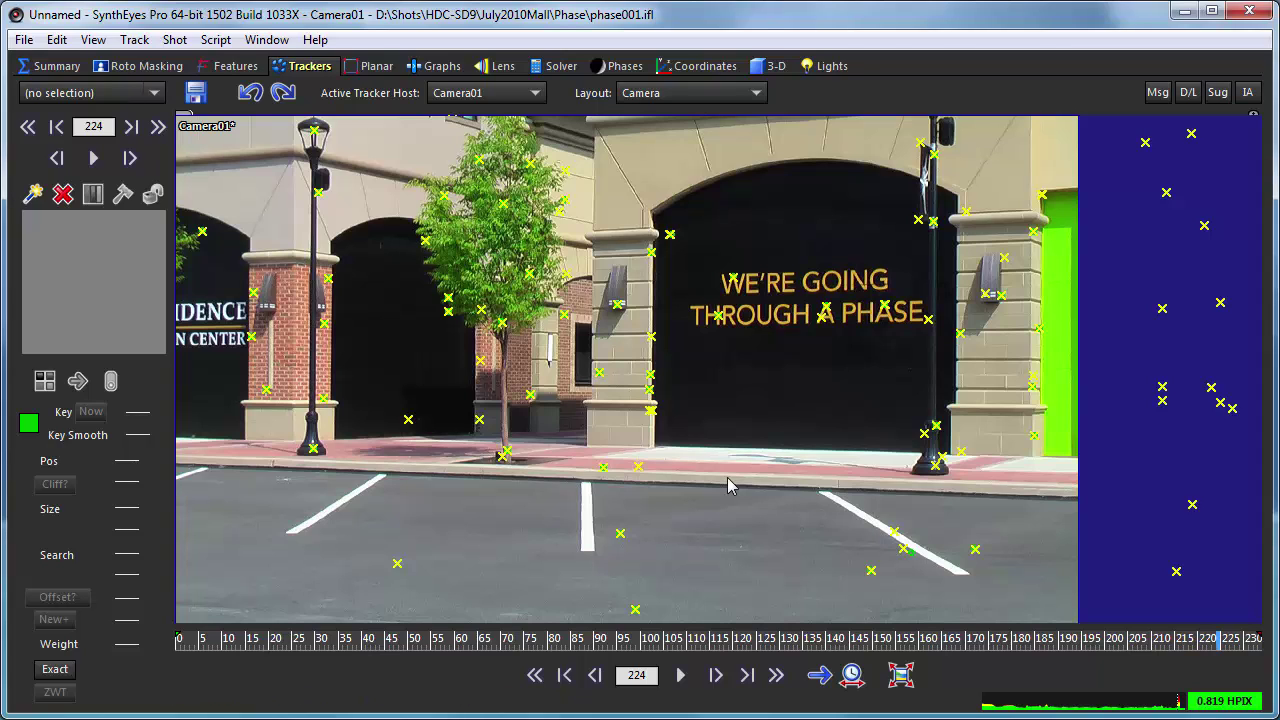
# - Select the pillar tracker column, Tracker94, and seven pillar-and-curb trackers, deselect, then rewind to frame 0
pyautogui.hotkey('ctrl', 'a')
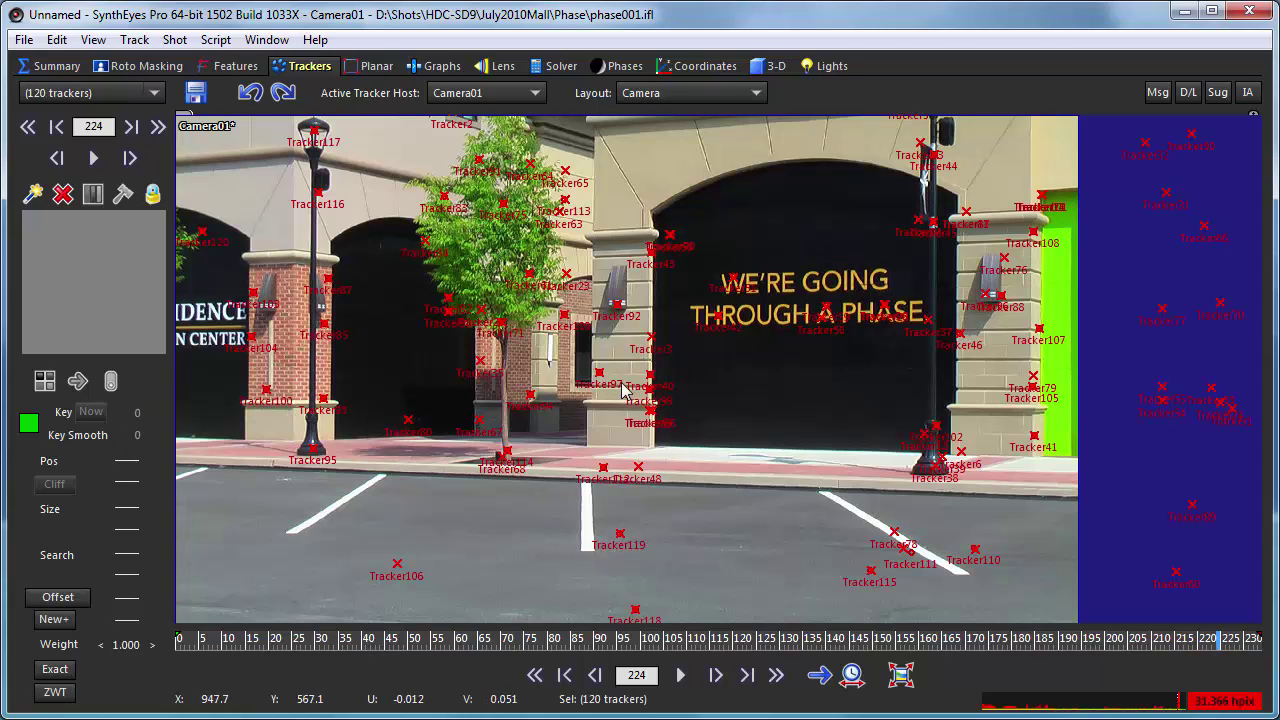
pyautogui.click(622, 390)
pyautogui.moveTo(635, 325); pyautogui.dragTo(668, 432)
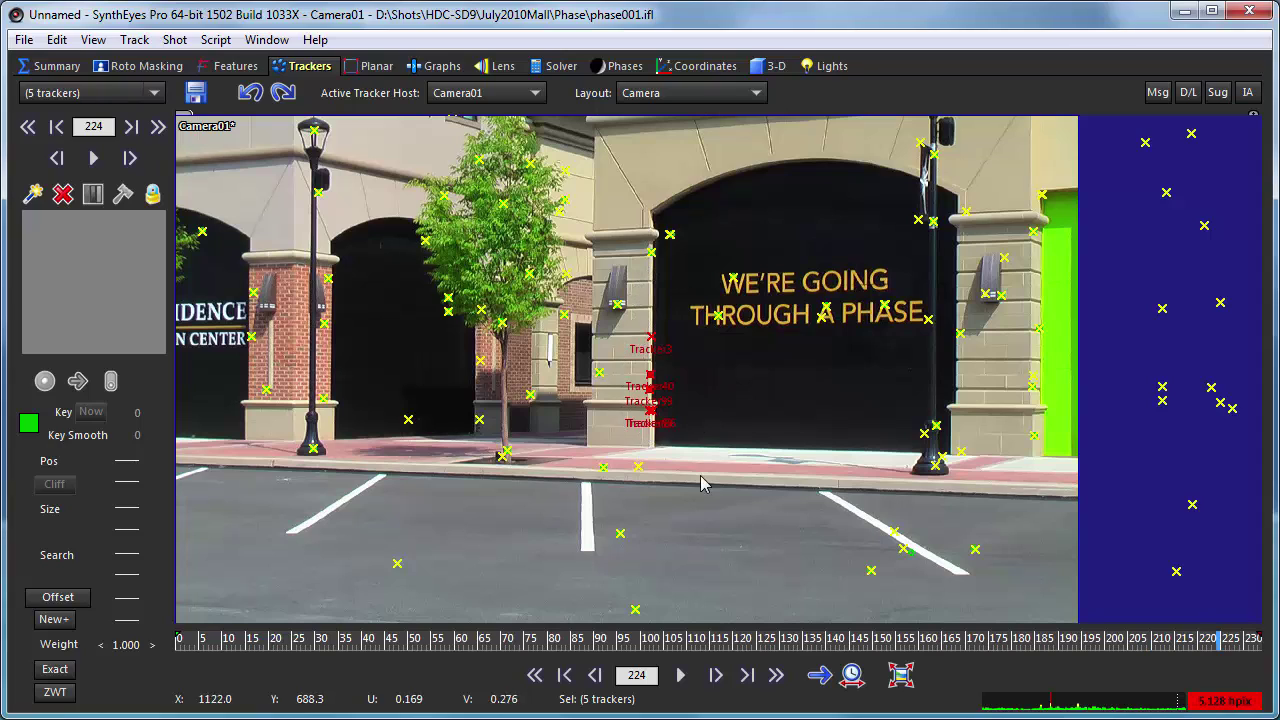
pyautogui.click(516, 347)
pyautogui.click(530, 395)
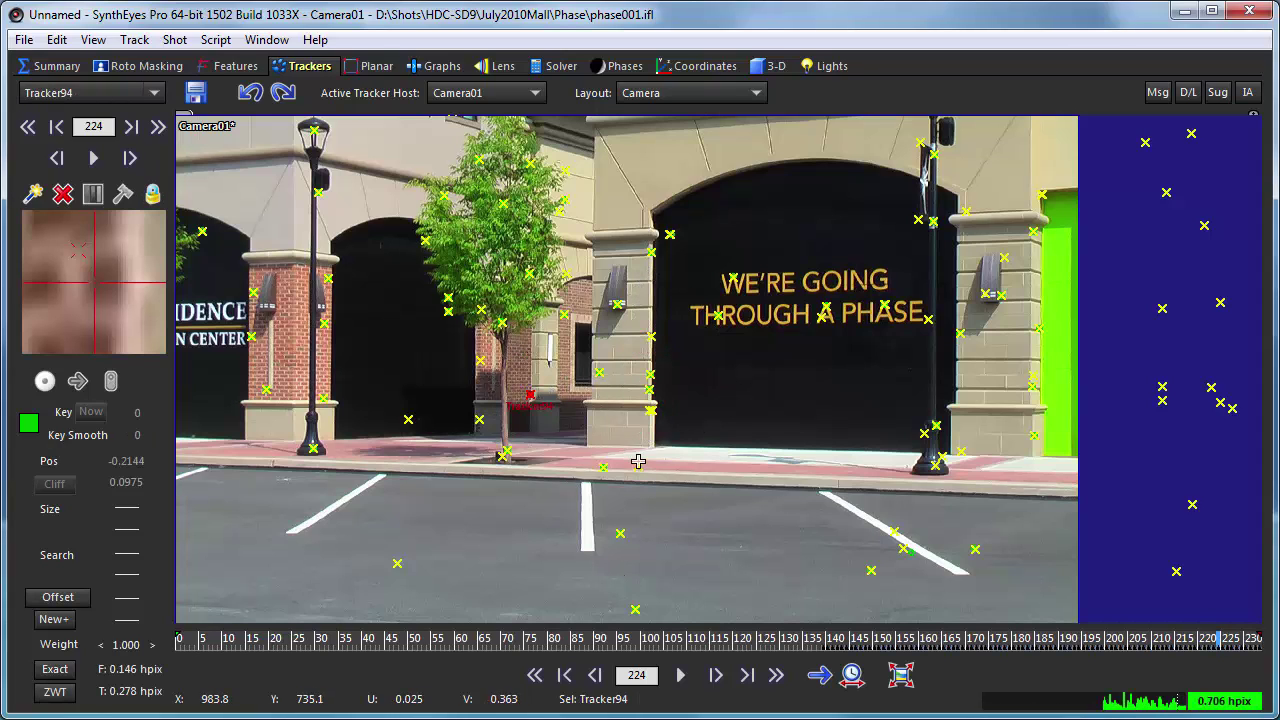
pyautogui.moveTo(543, 500)
pyautogui.mouseDown()
pyautogui.moveTo(604, 543)
pyautogui.moveTo(560, 515)
pyautogui.mouseUp()
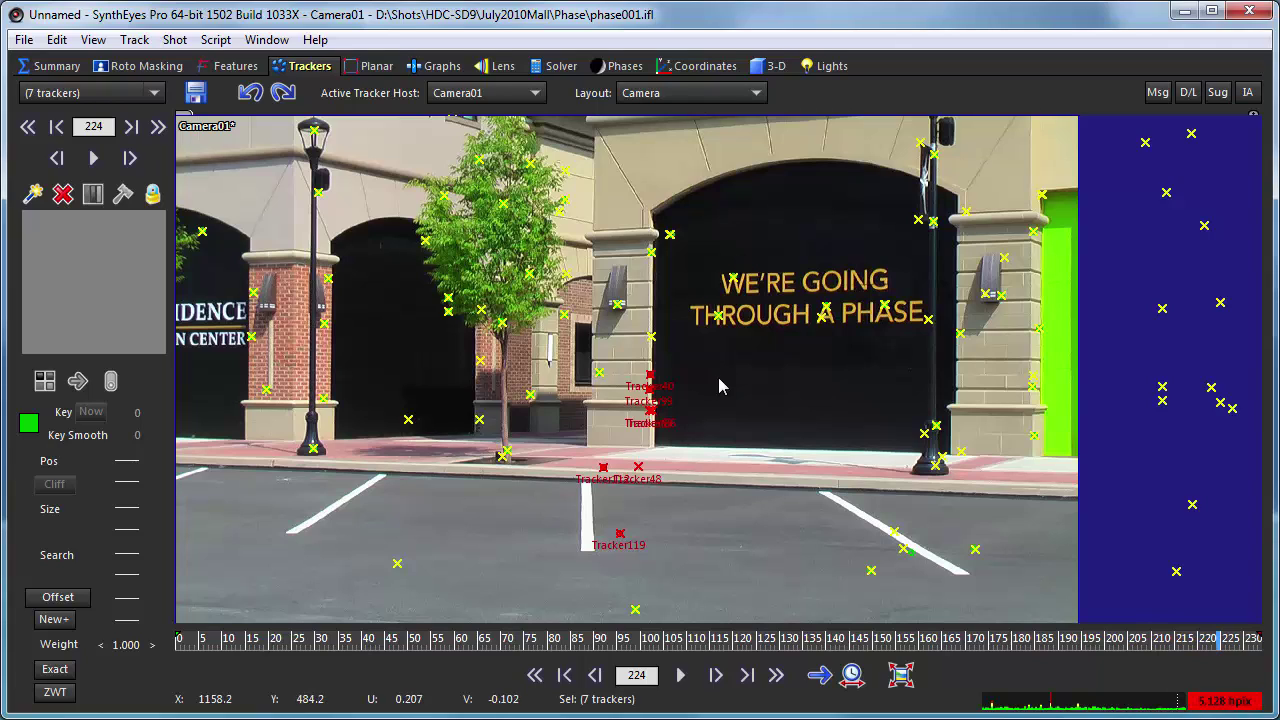
pyautogui.click(781, 431)
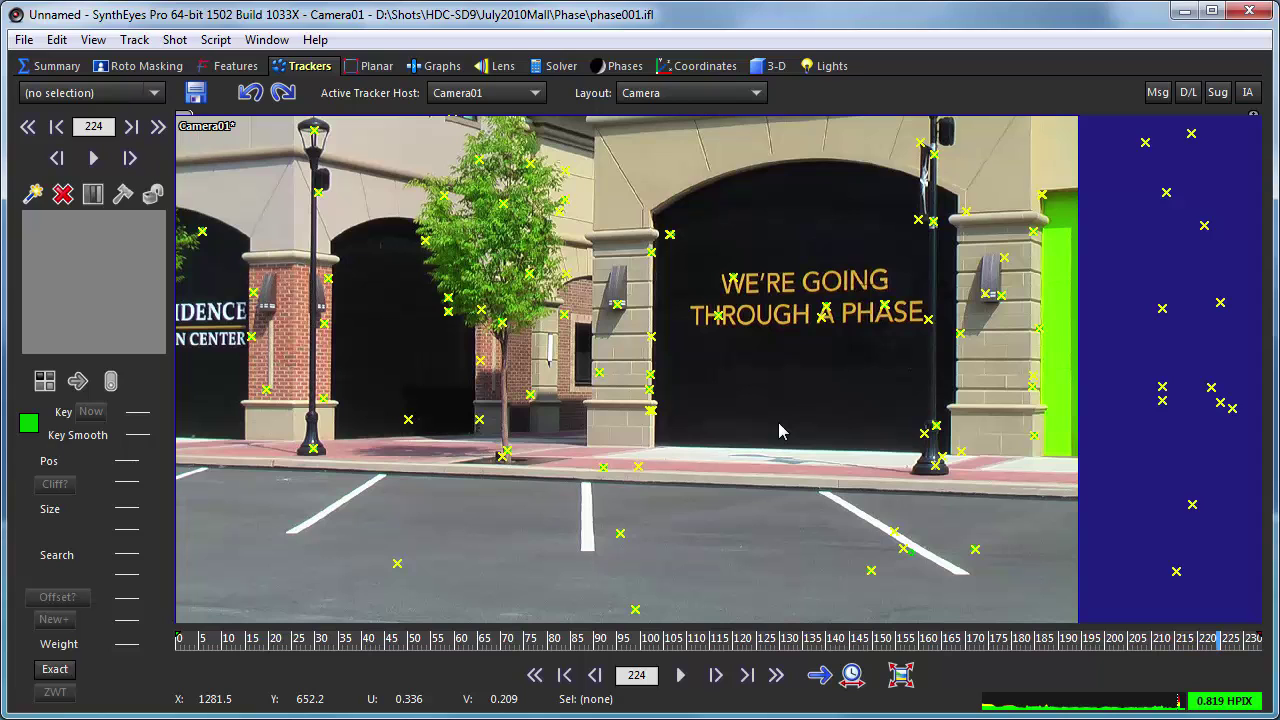
pyautogui.moveTo(322, 638); pyautogui.dragTo(179, 630)
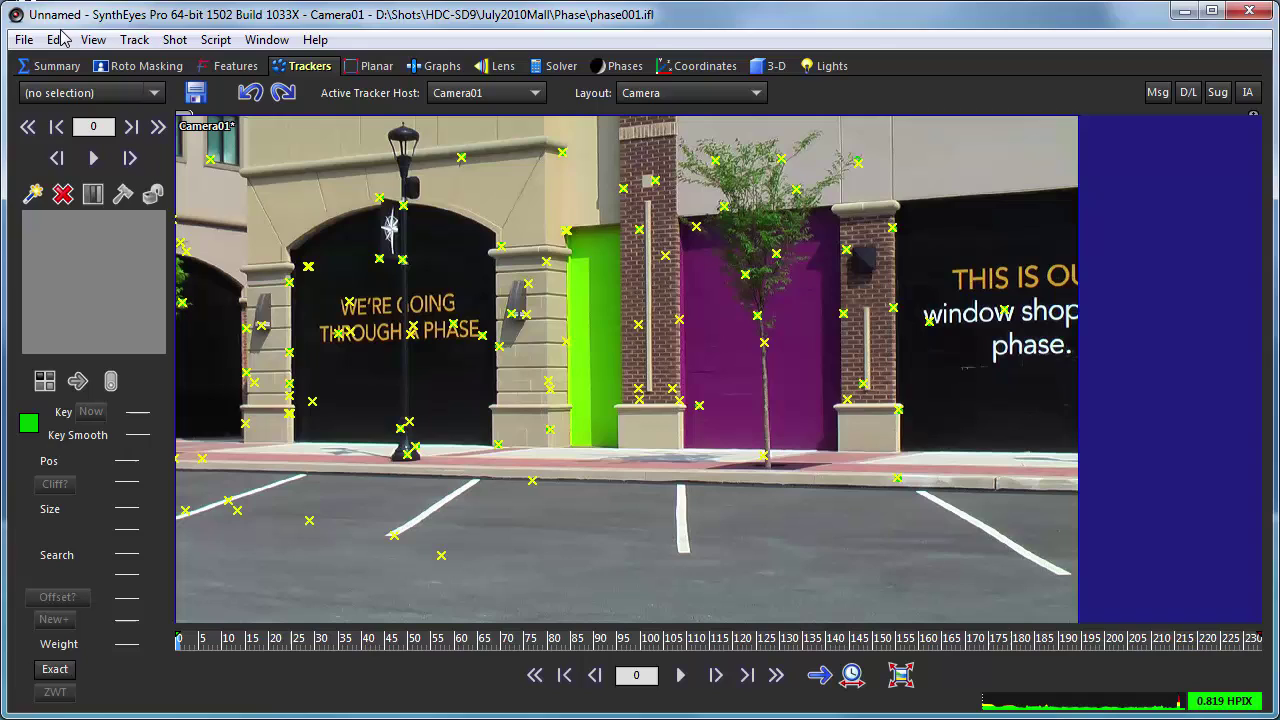
# - Place Tracker121 on the parking-line end with the Create Trackers wand and track it forward to frame 37
pyautogui.click(33, 193)
pyautogui.moveTo(680, 552); pyautogui.dragTo(678, 553)
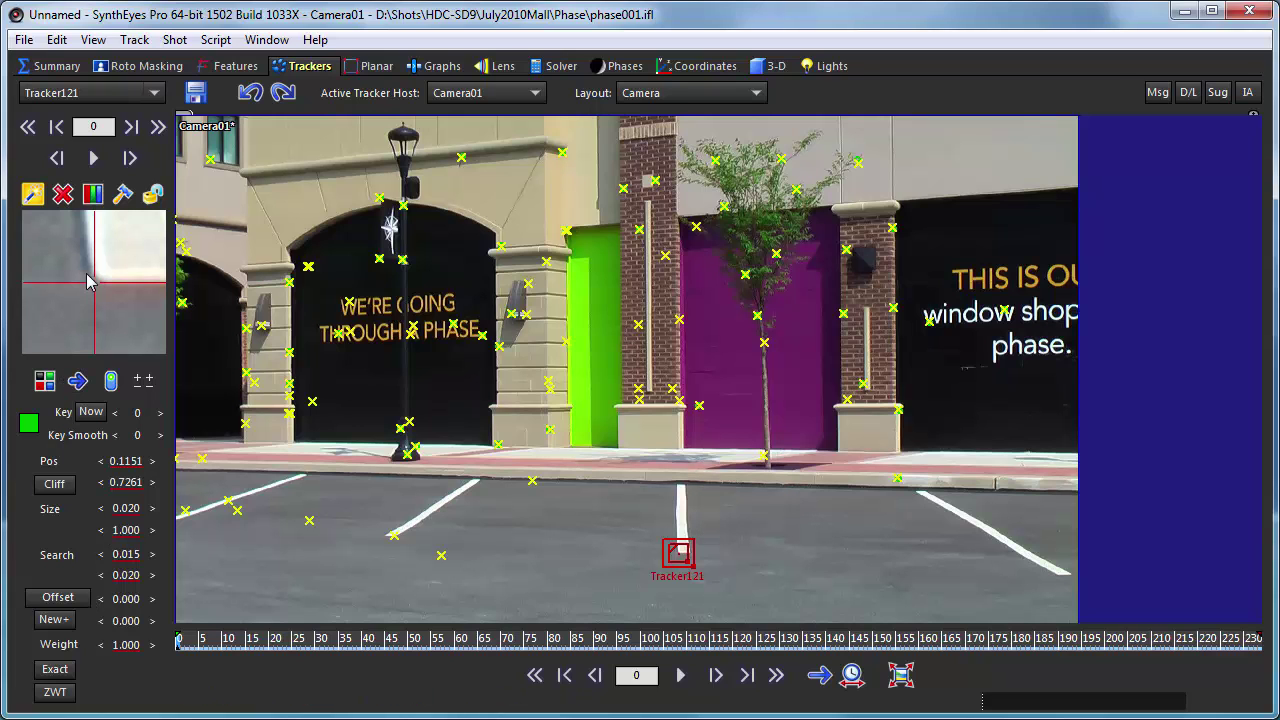
pyautogui.click(92, 162)
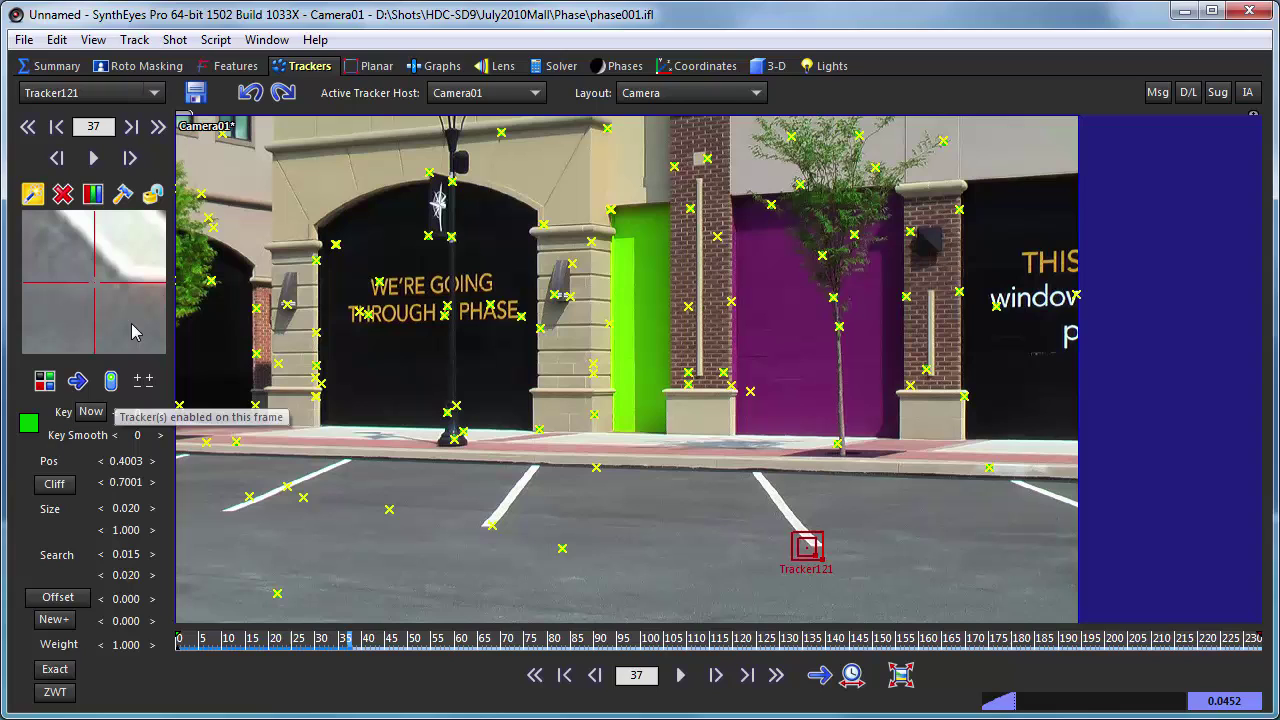
# - Rewind to frame 0, raise Tracker121's key interval, and run the shot to frame 85
pyautogui.moveTo(243, 653); pyautogui.dragTo(178, 648)
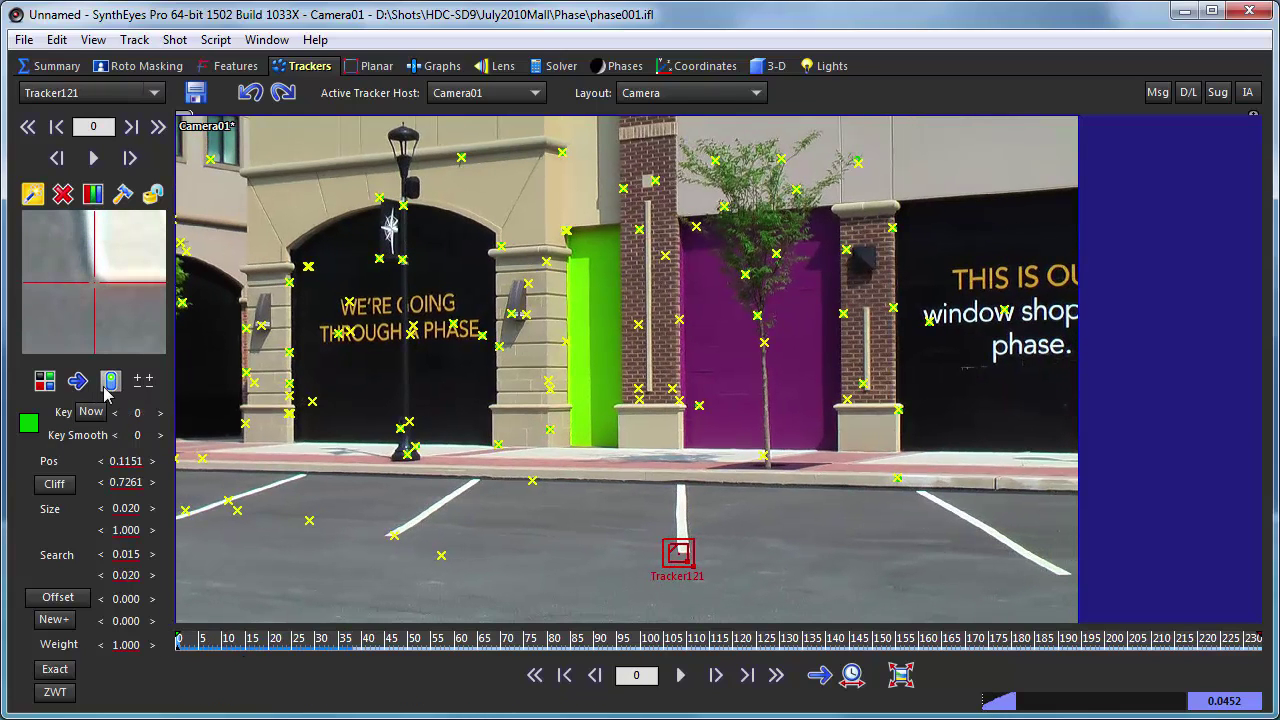
pyautogui.moveTo(137, 412); pyautogui.dragTo(152, 412)
pyautogui.click(92, 162)
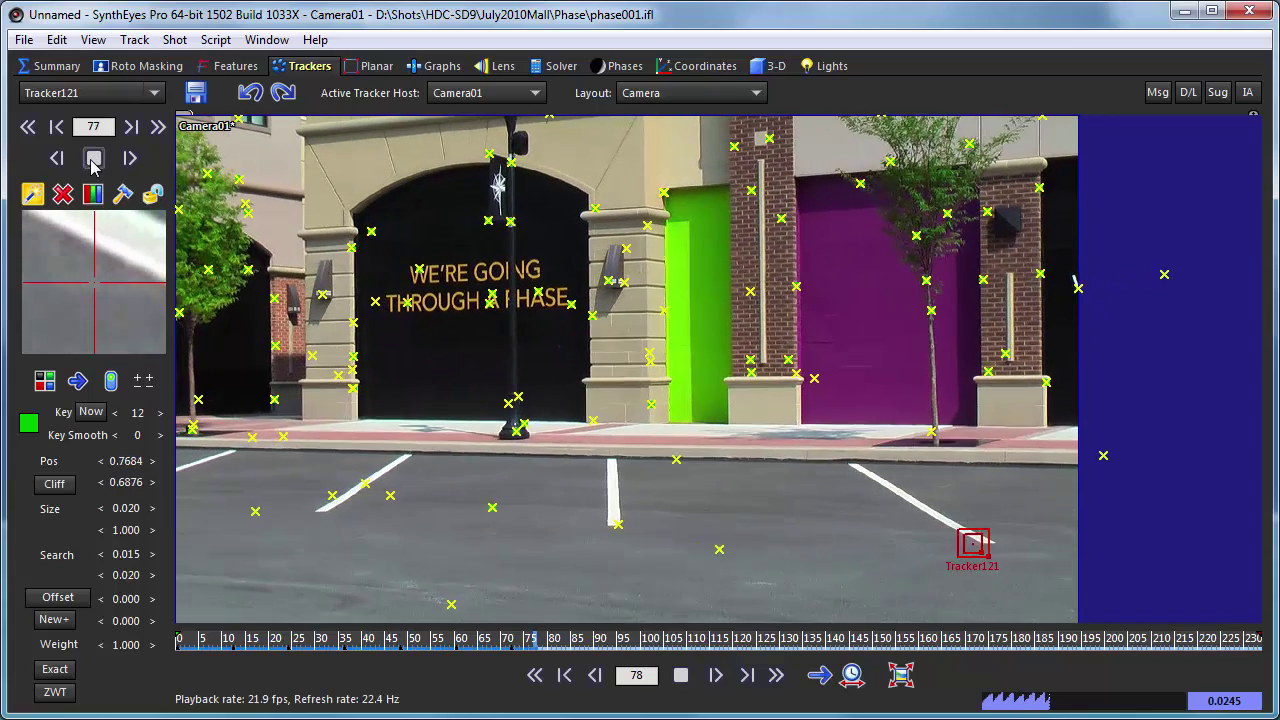
pyautogui.click(92, 160)
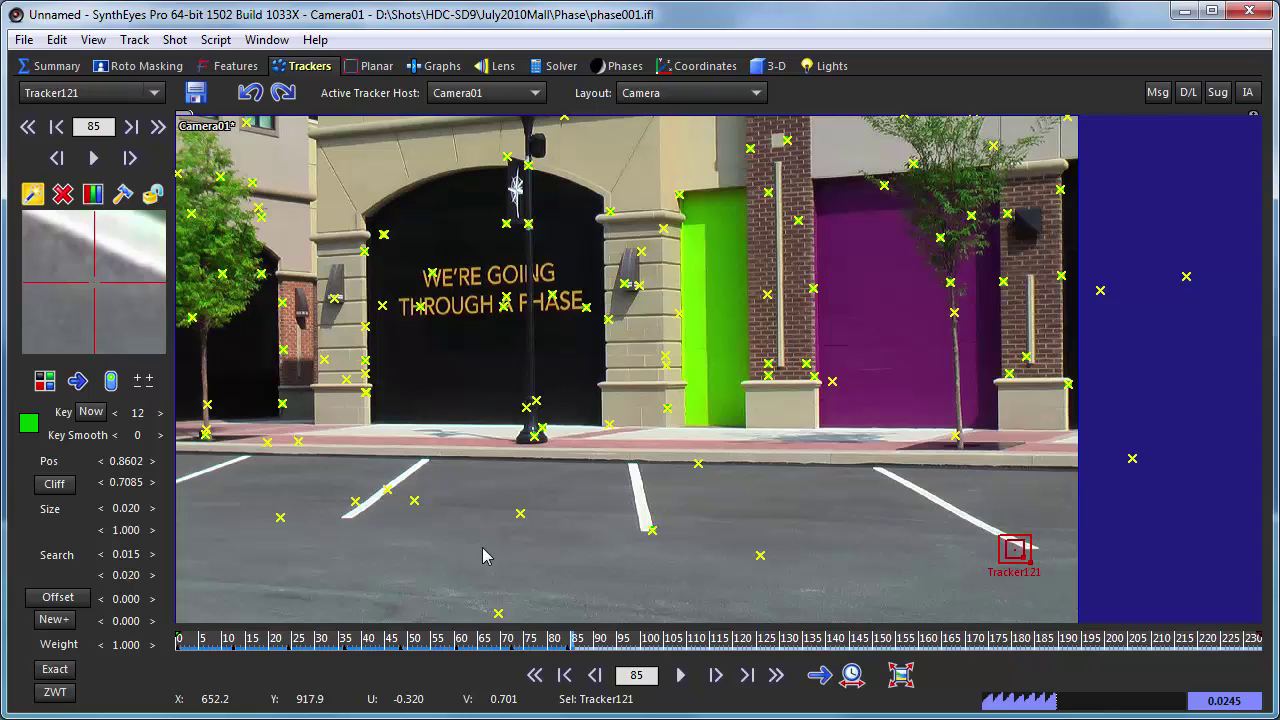
# - Nudge Tracker121 onto the parking-line end at frames 24 and 36, then replay from frame 0
pyautogui.press('a')
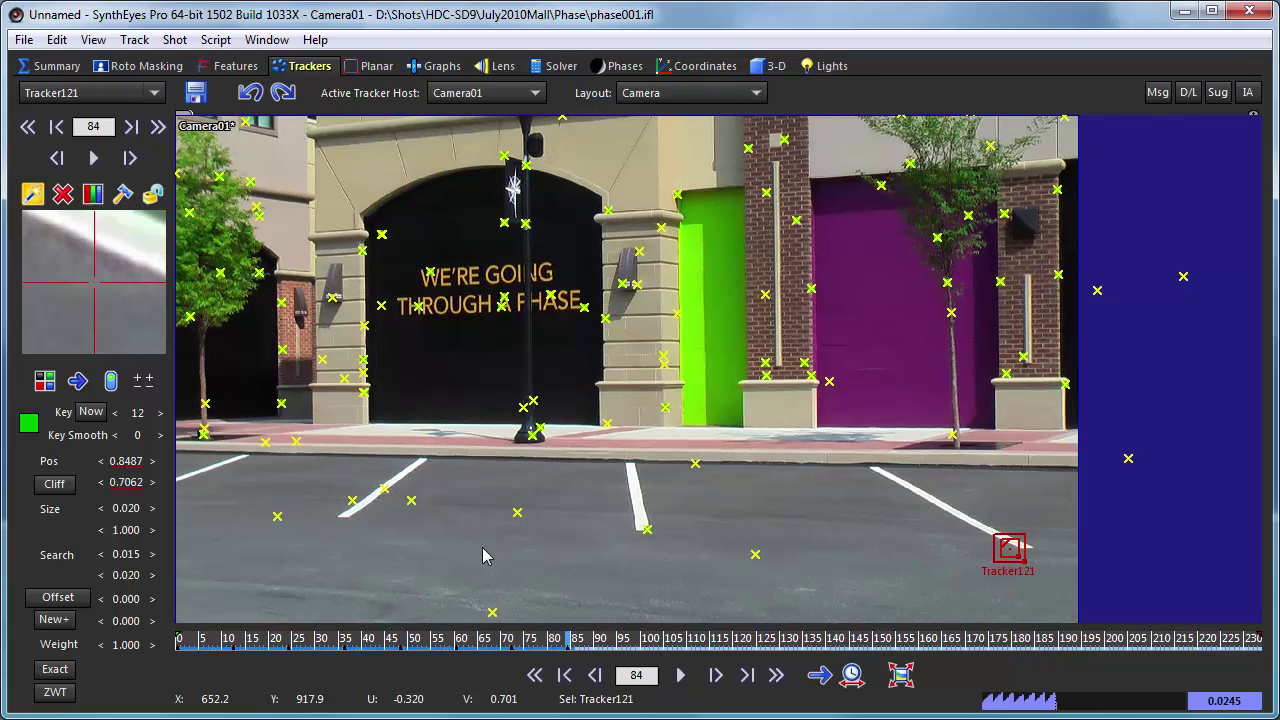
pyautogui.press('a')
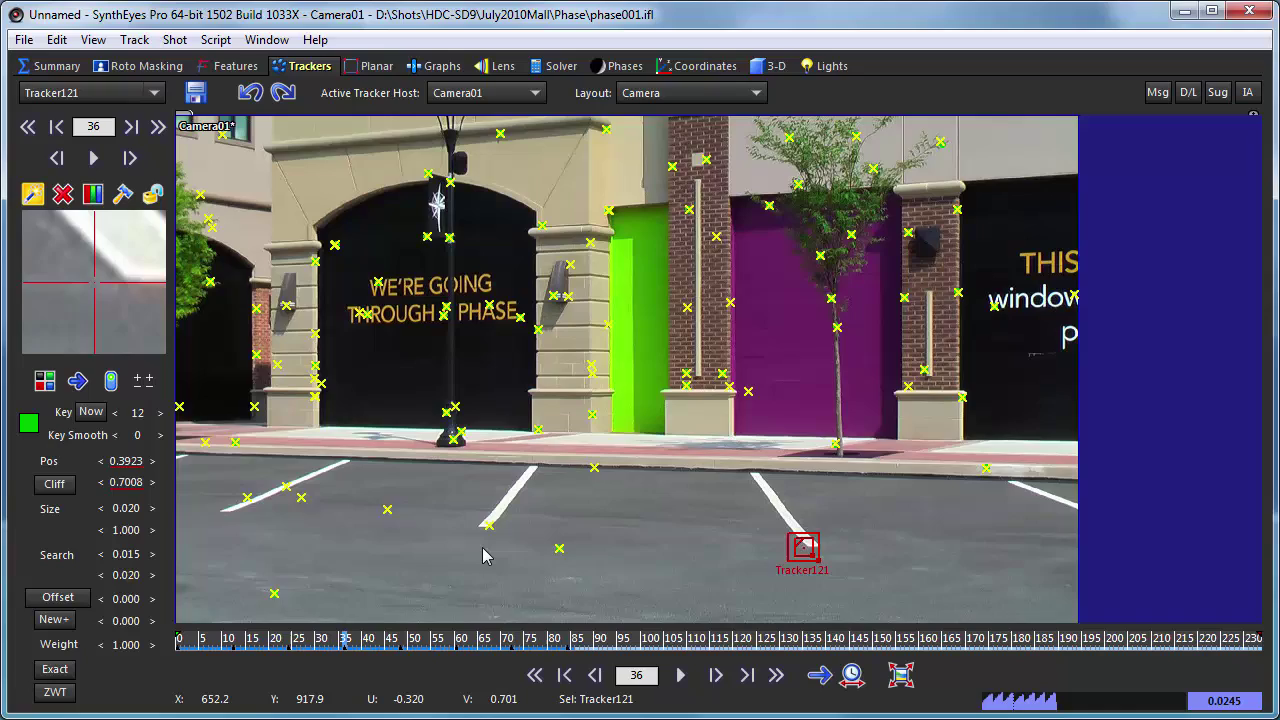
pyautogui.press('a')
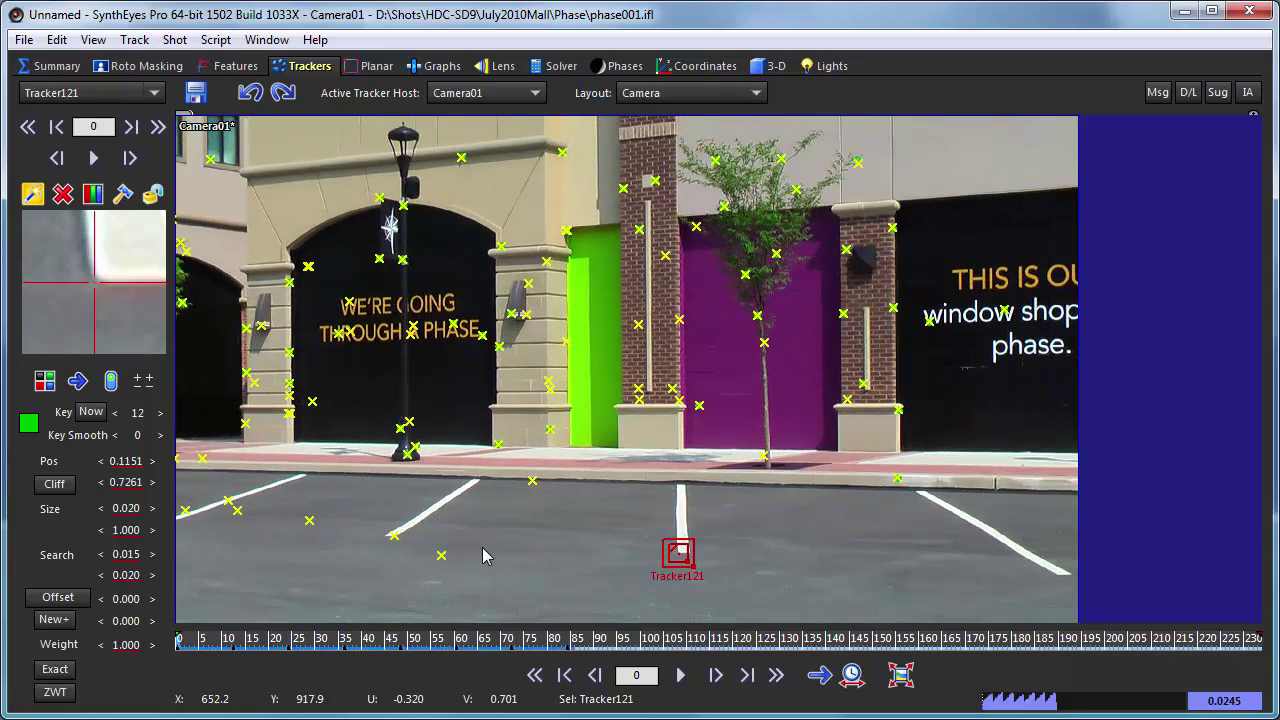
pyautogui.press('s')
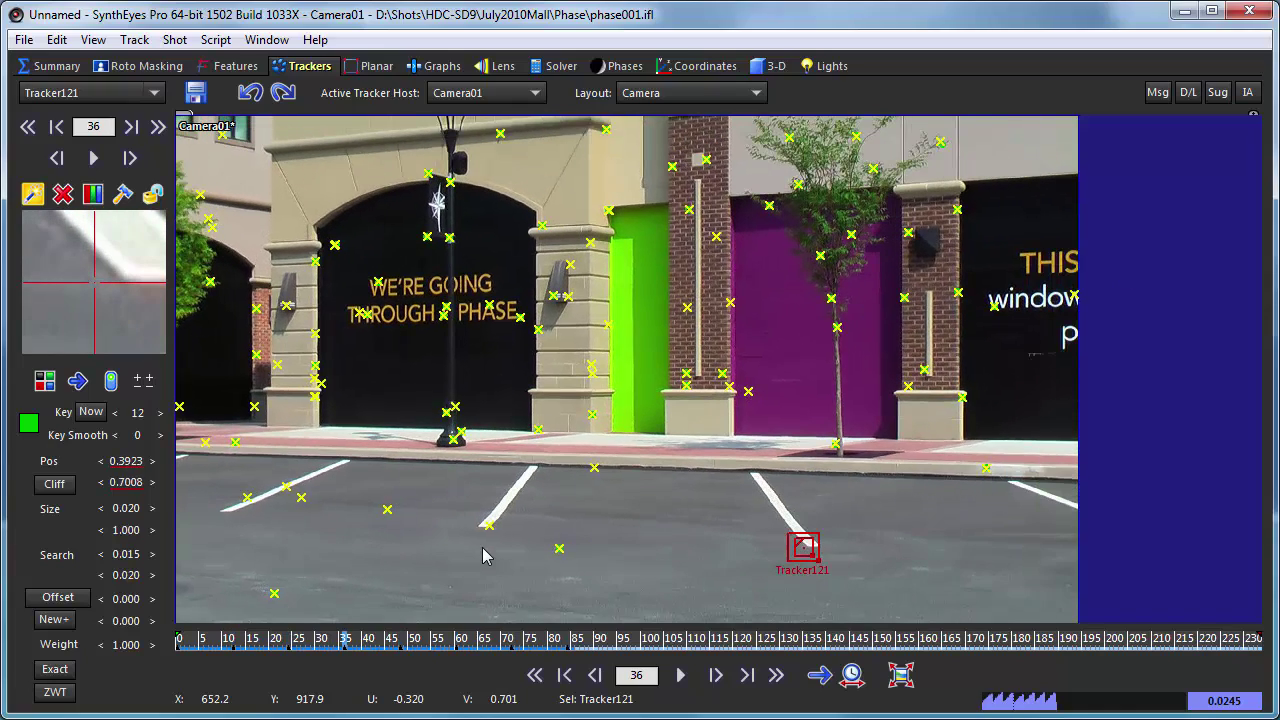
pyautogui.press('a')
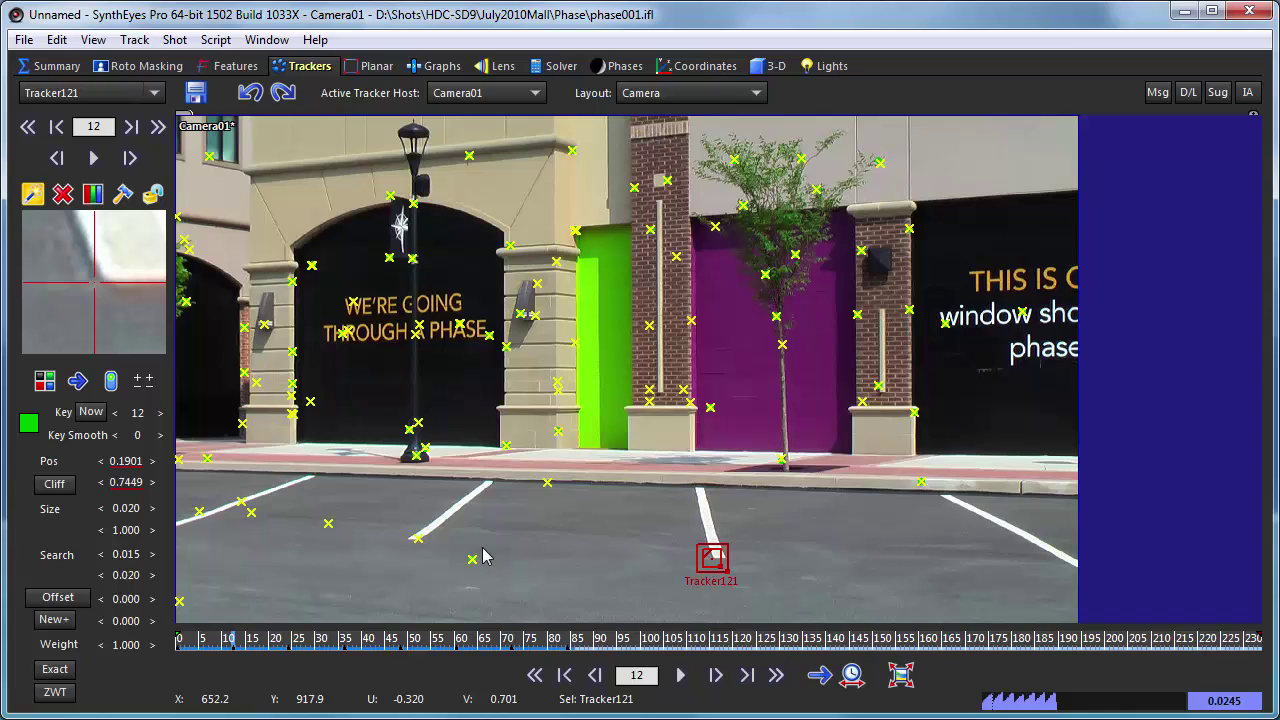
pyautogui.press('s')
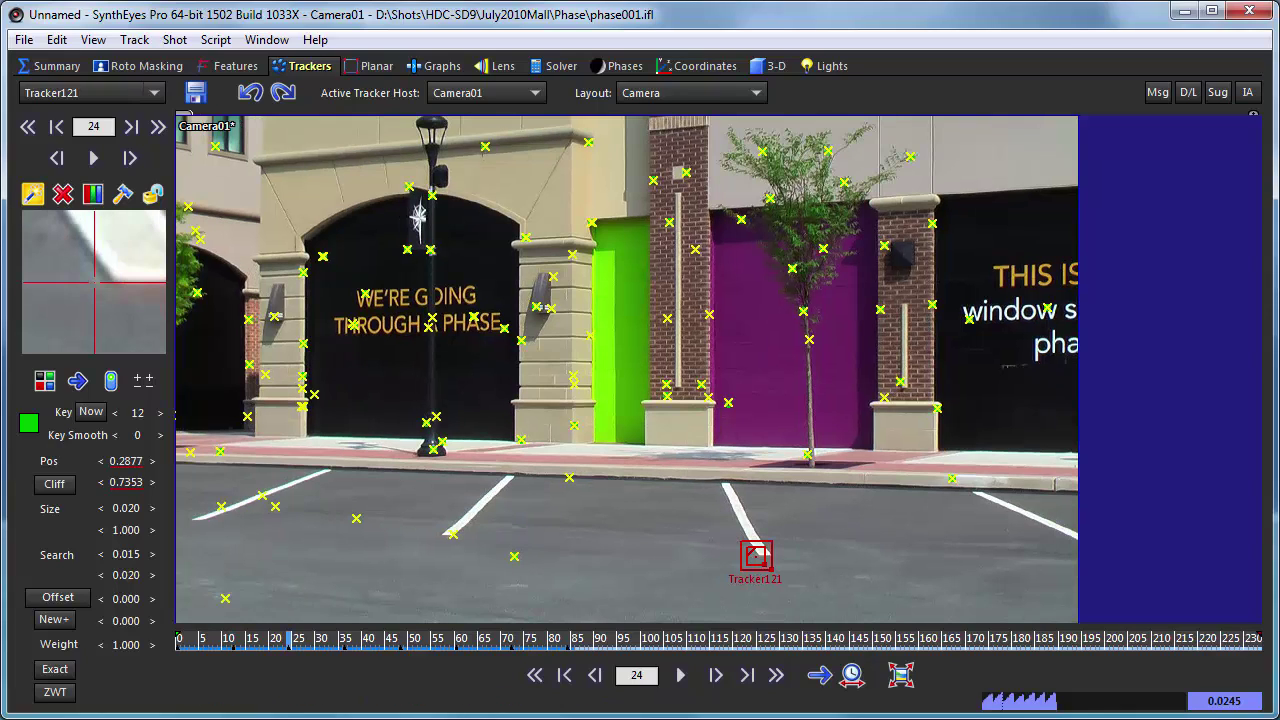
pyautogui.moveTo(756, 556); pyautogui.dragTo(759, 556)
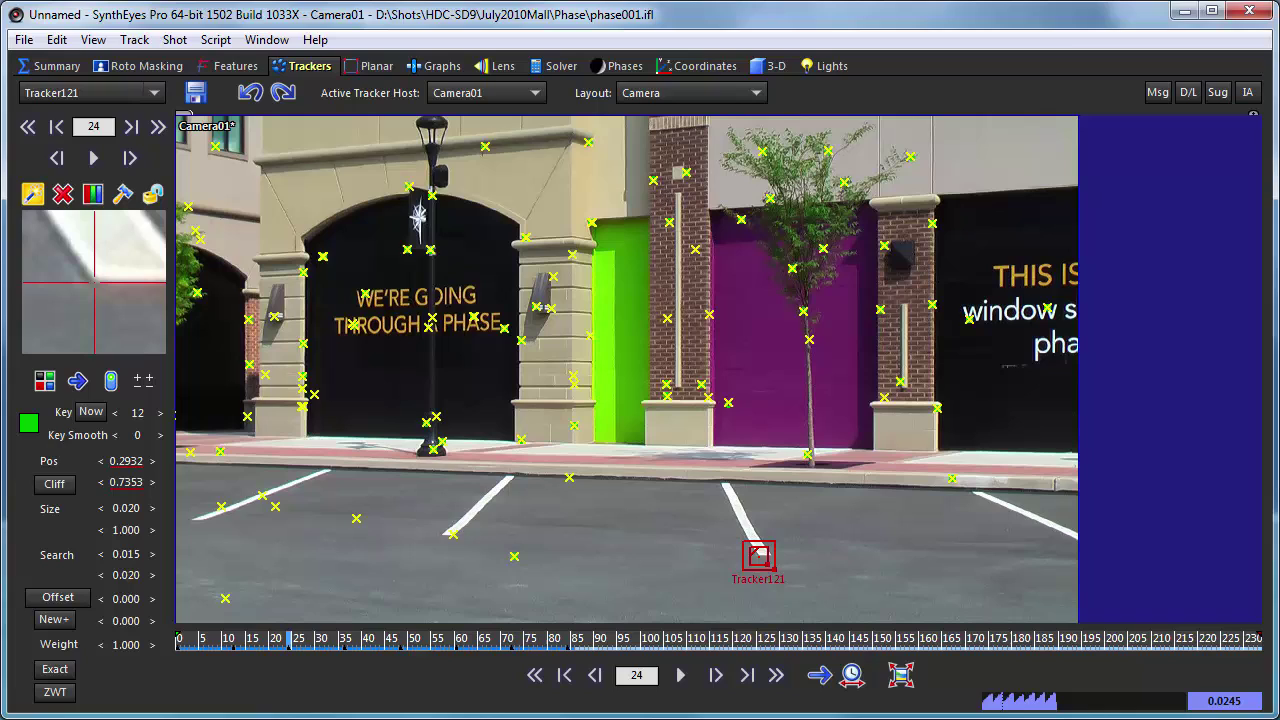
pyautogui.press('s')
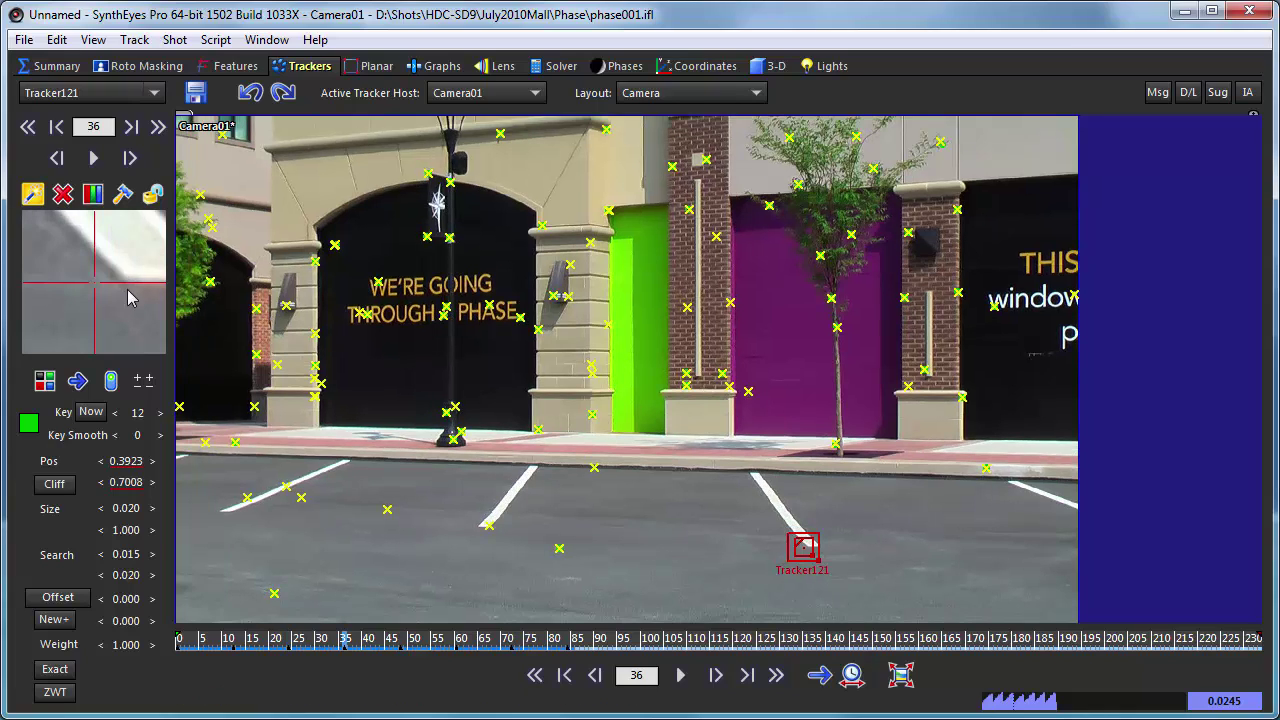
pyautogui.moveTo(808, 545); pyautogui.dragTo(806, 546)
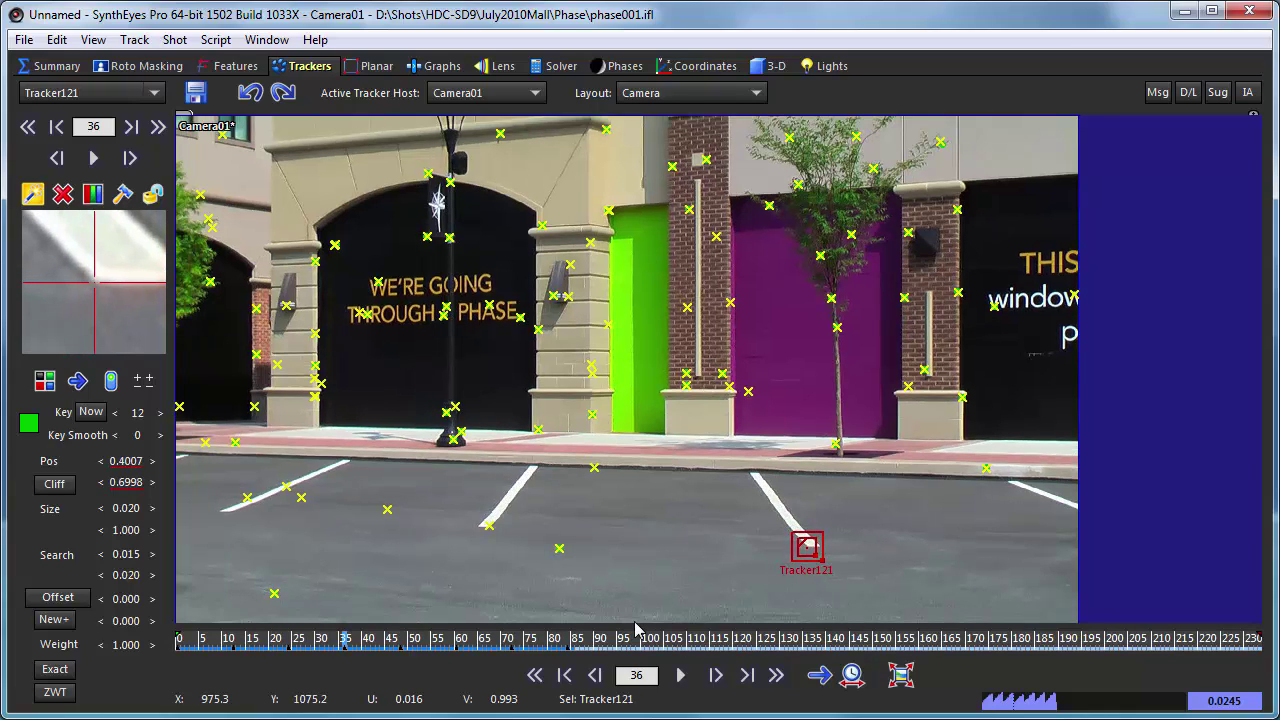
pyautogui.press('Home')
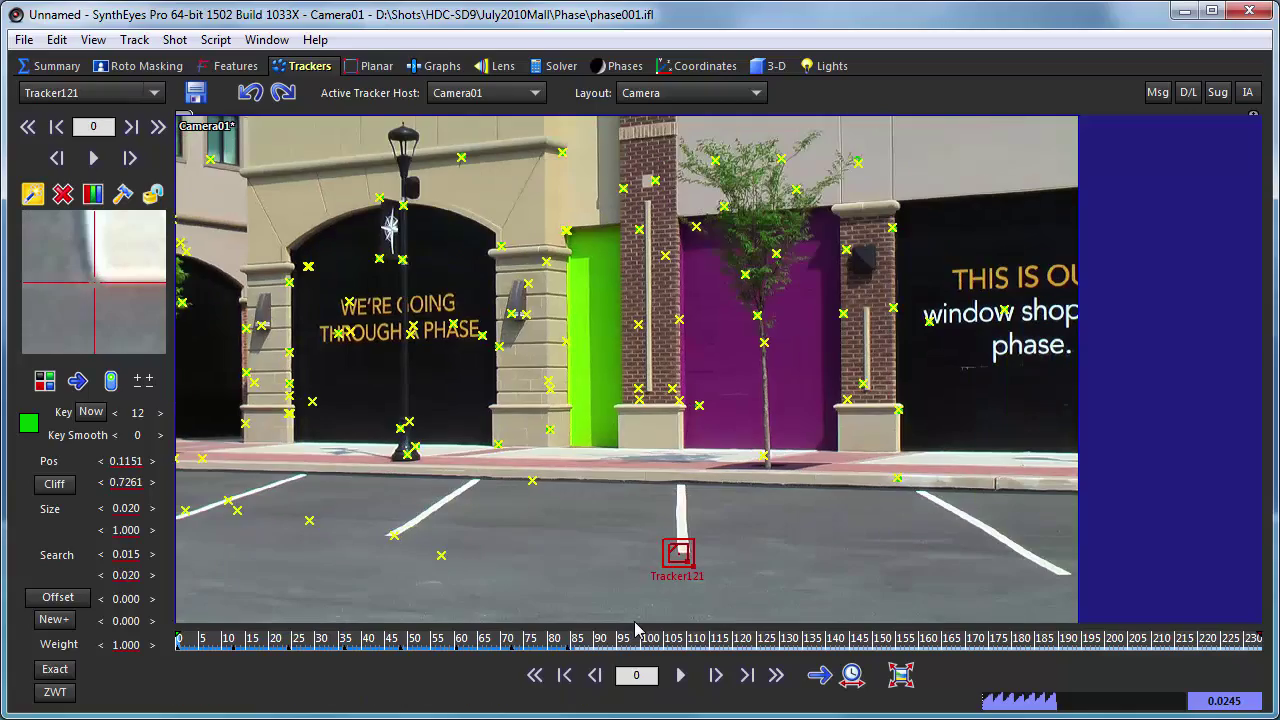
pyautogui.press('space')
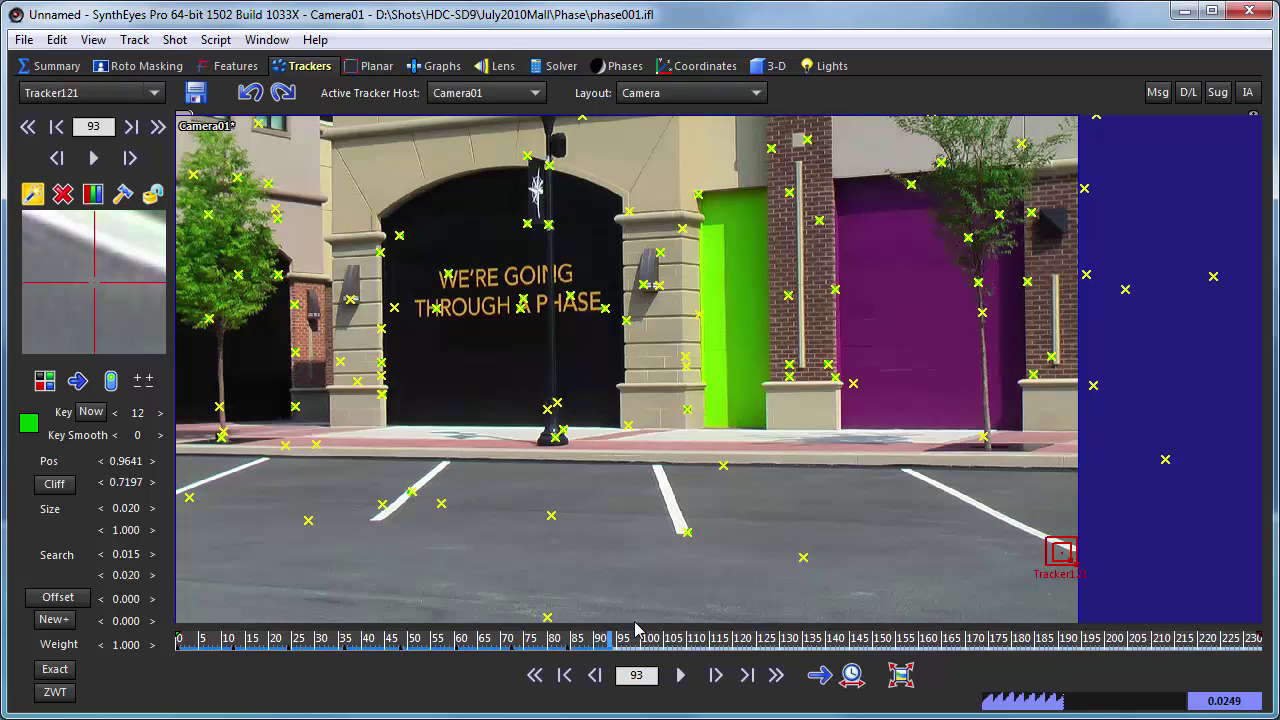
pyautogui.click(690, 93)
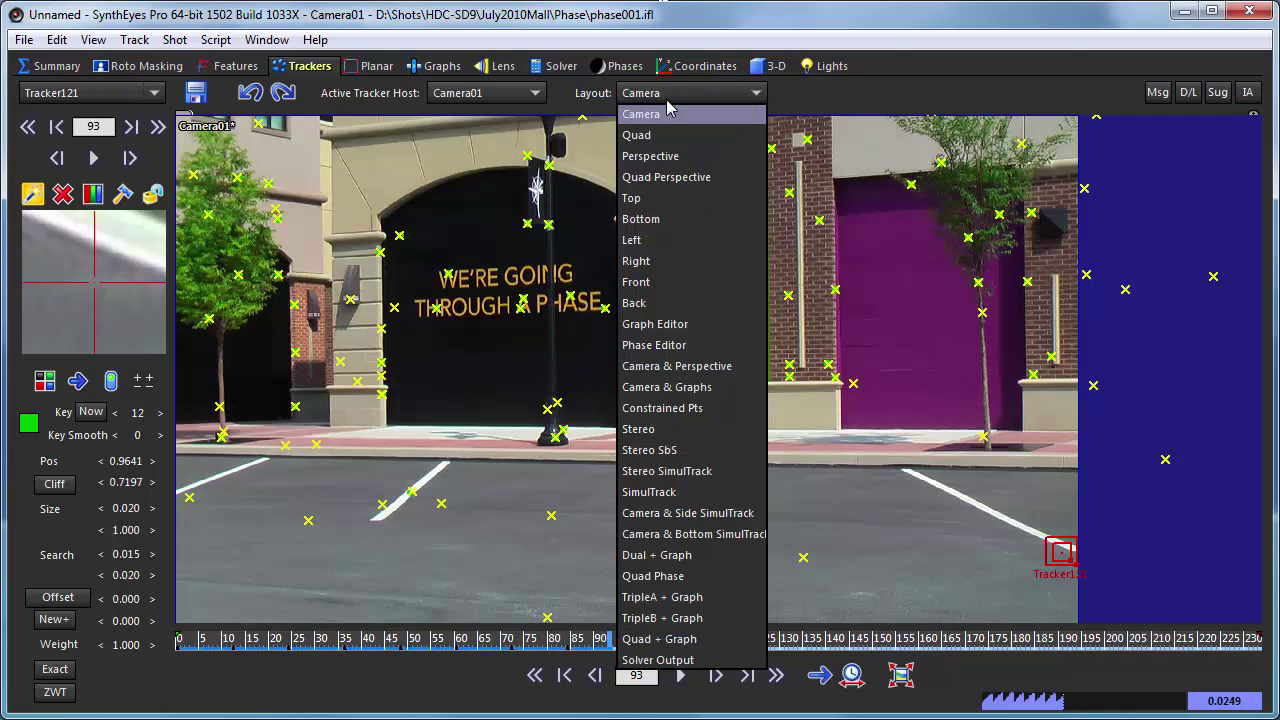
pyautogui.click(667, 387)
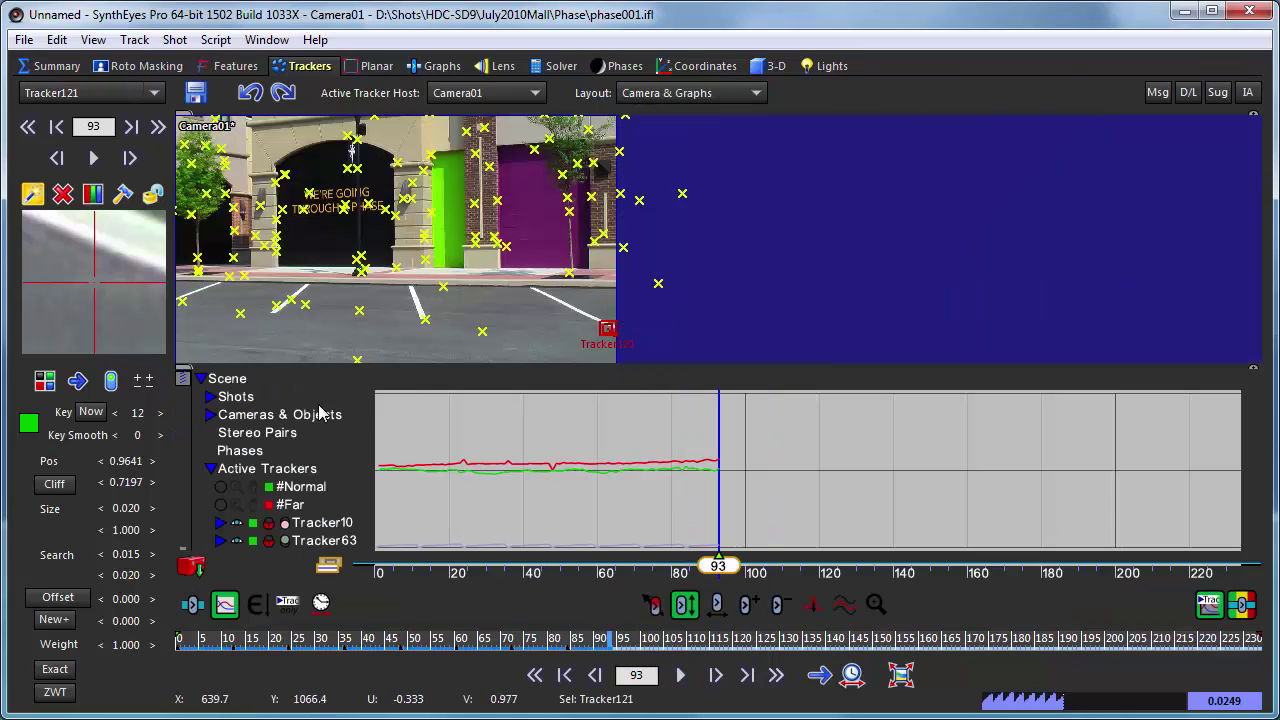
pyautogui.click(678, 93)
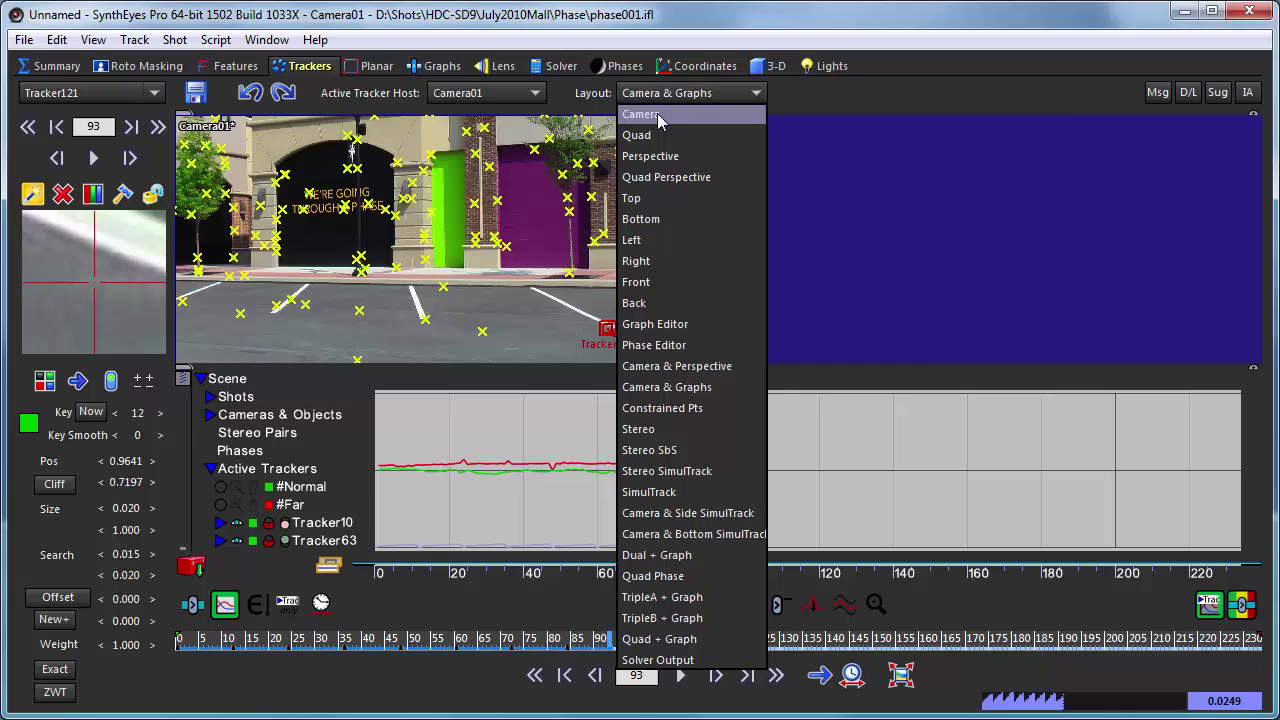
pyautogui.click(660, 113)
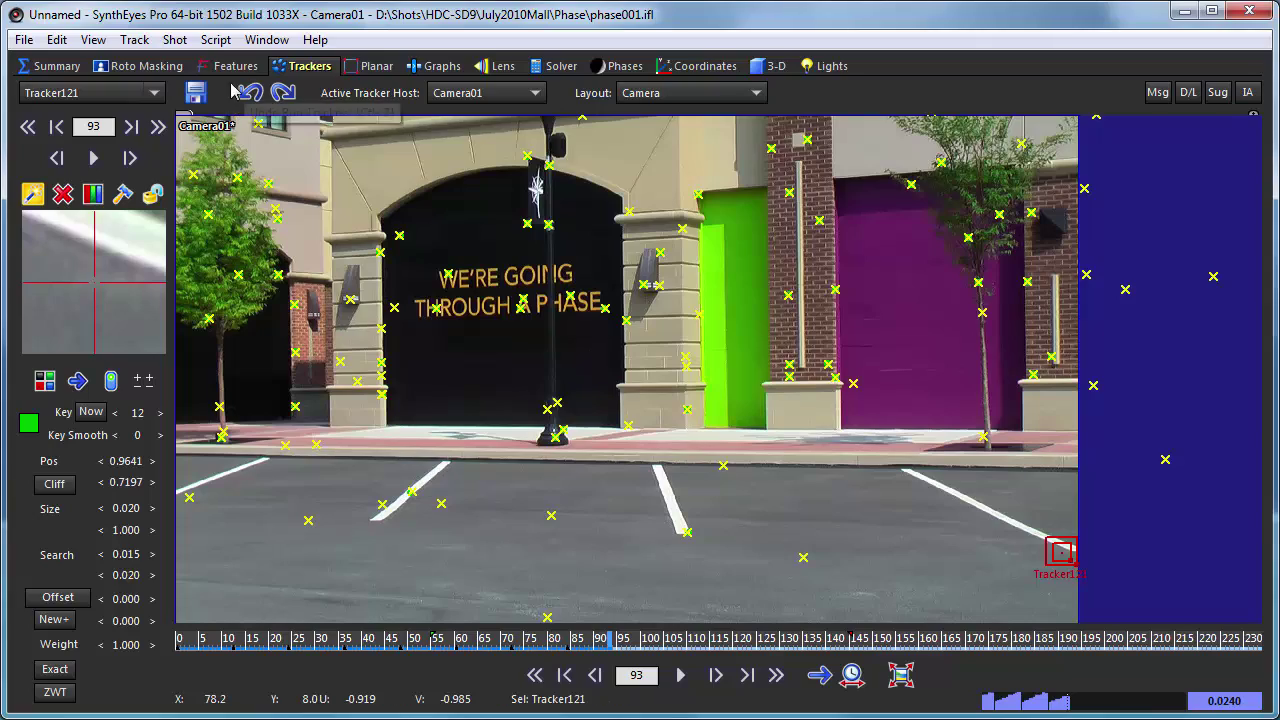
# - Enter the Roto Masking room, then play the shot and stop it at frame 101
pyautogui.click(140, 66)
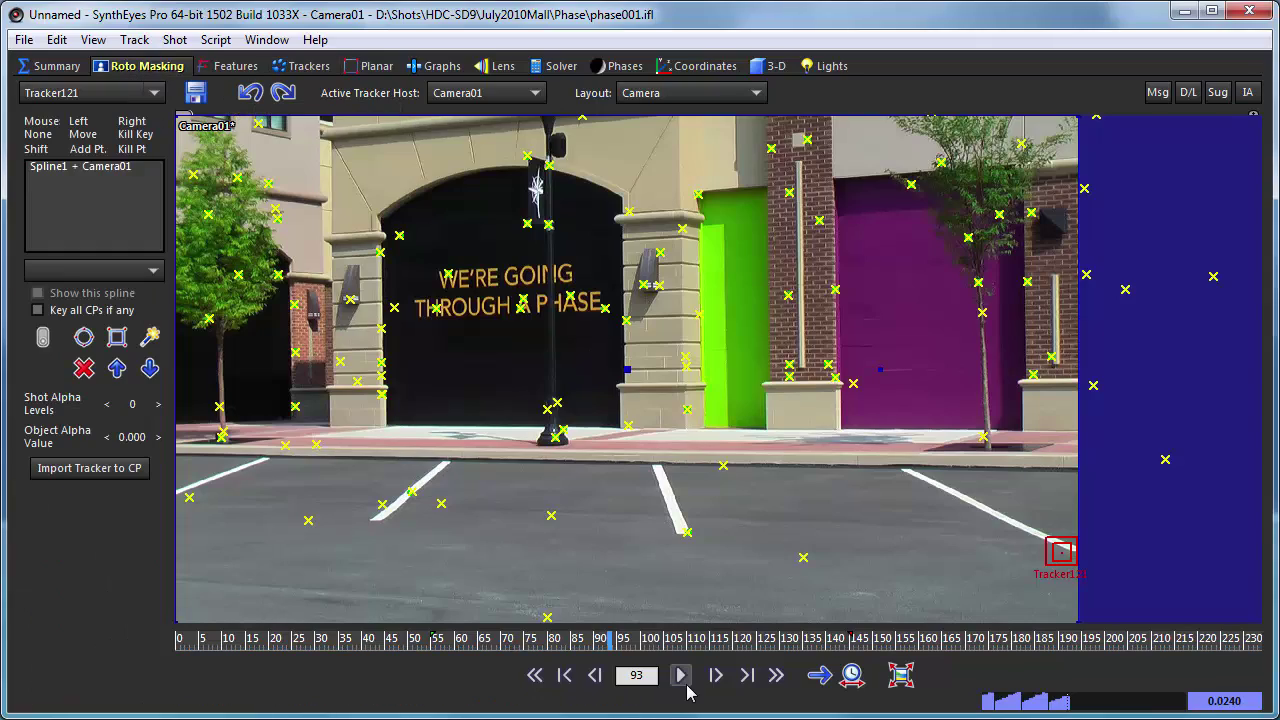
pyautogui.click(680, 675)
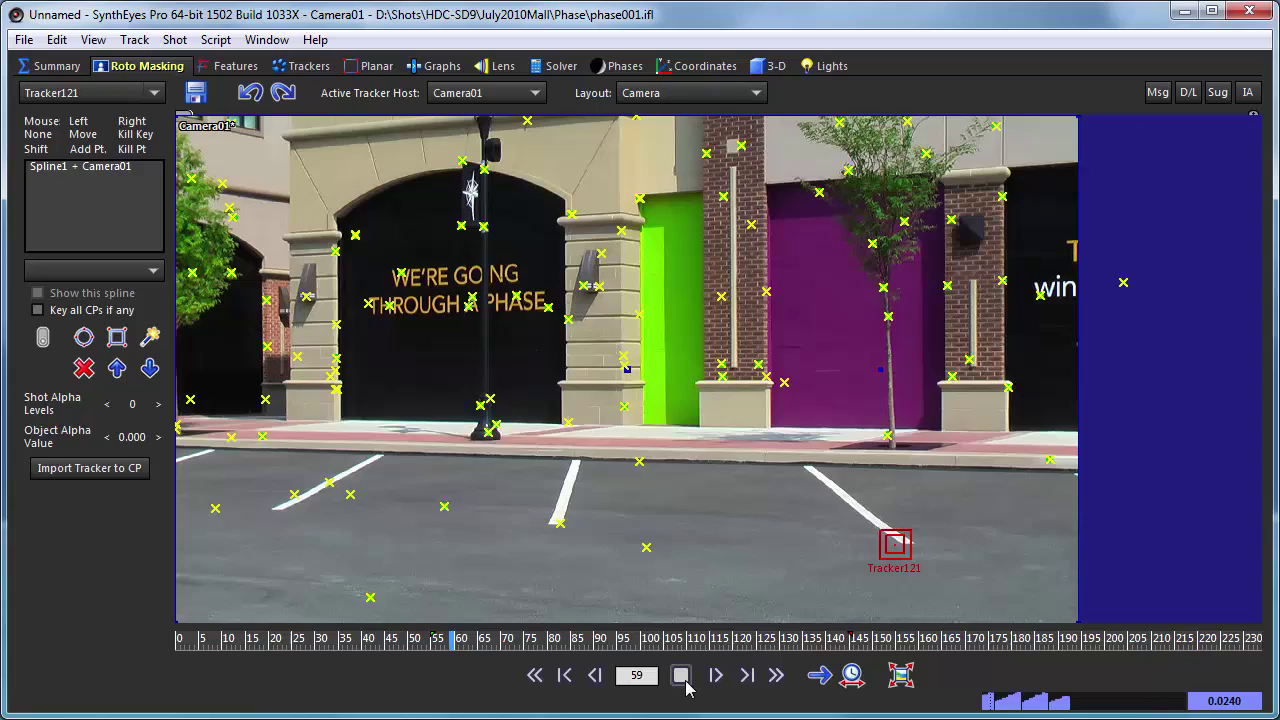
pyautogui.click(680, 675)
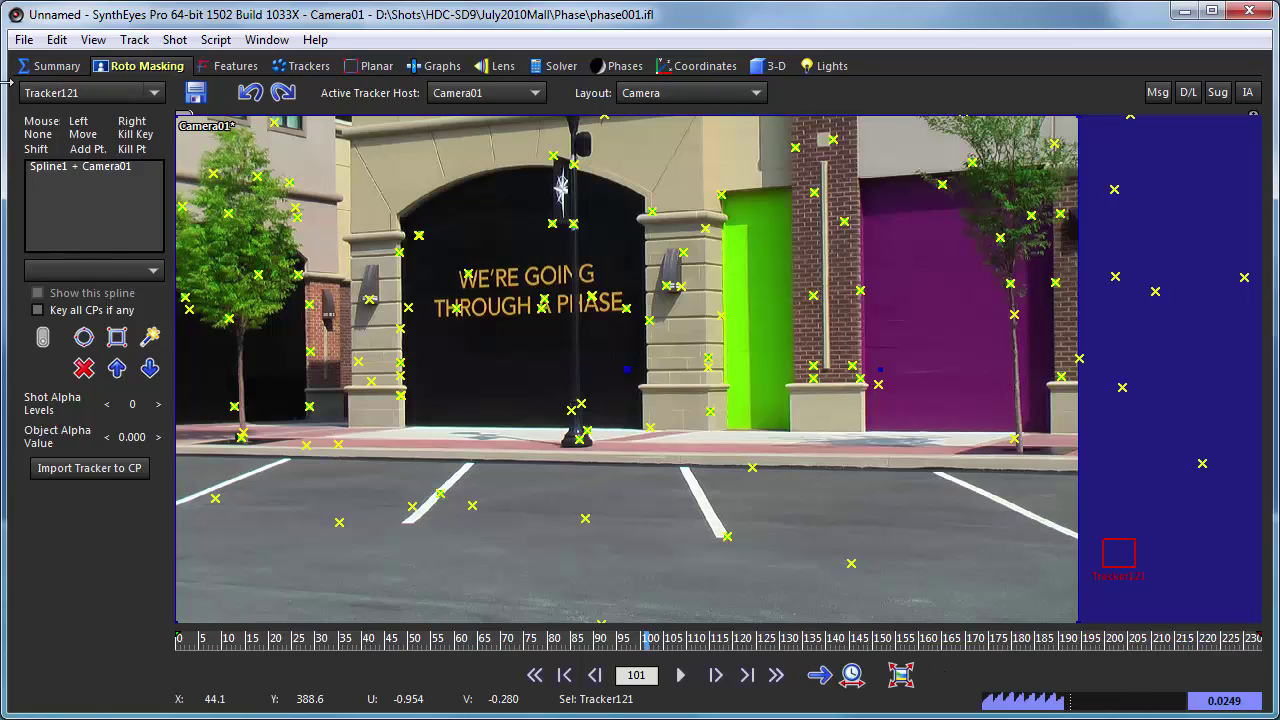
# - Close Edit Preferences unchanged, read Tracker6's 1.457 hpix error, then deselect for the overall 0.819 hpix
pyautogui.click(57, 40)
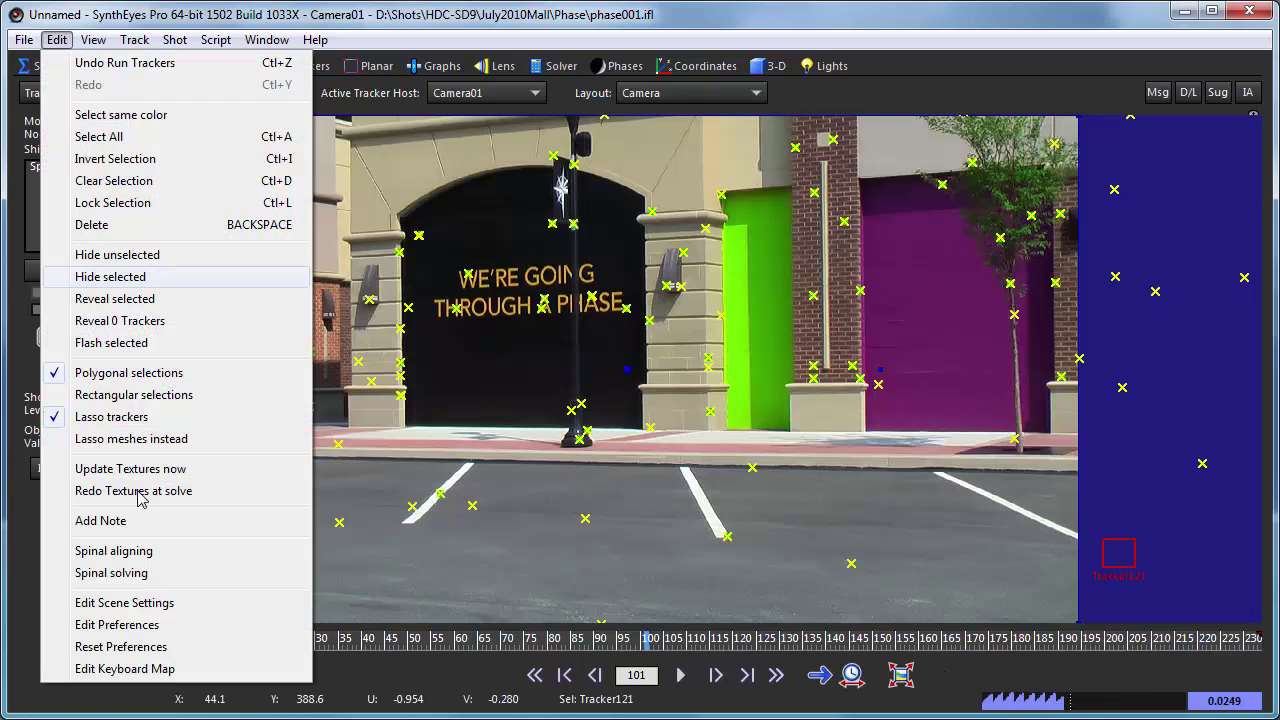
pyautogui.click(117, 625)
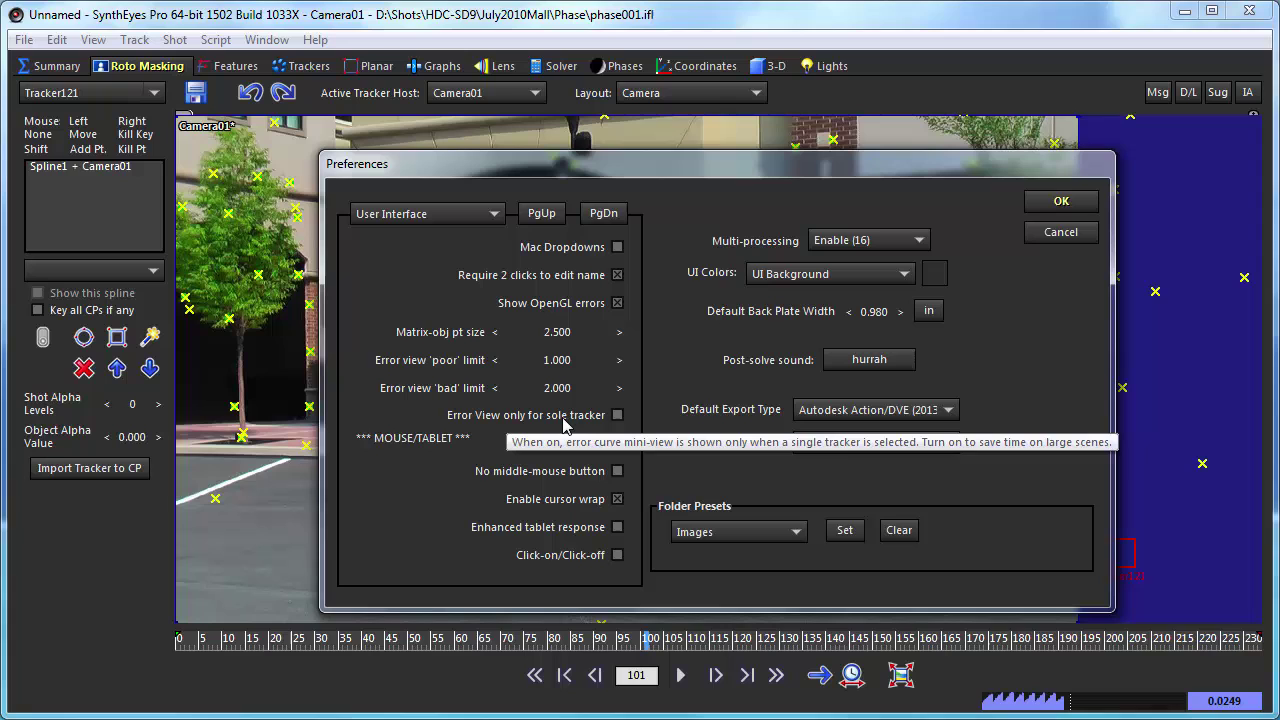
pyautogui.click(1052, 204)
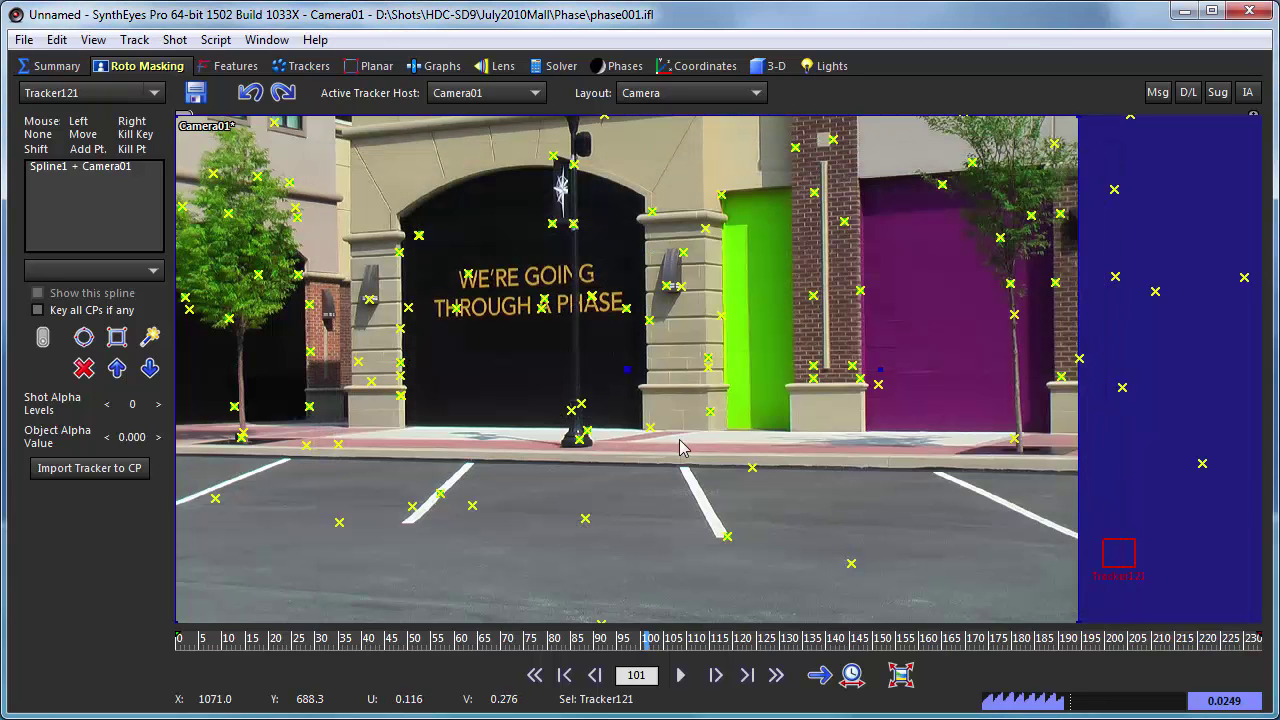
pyautogui.click(650, 428)
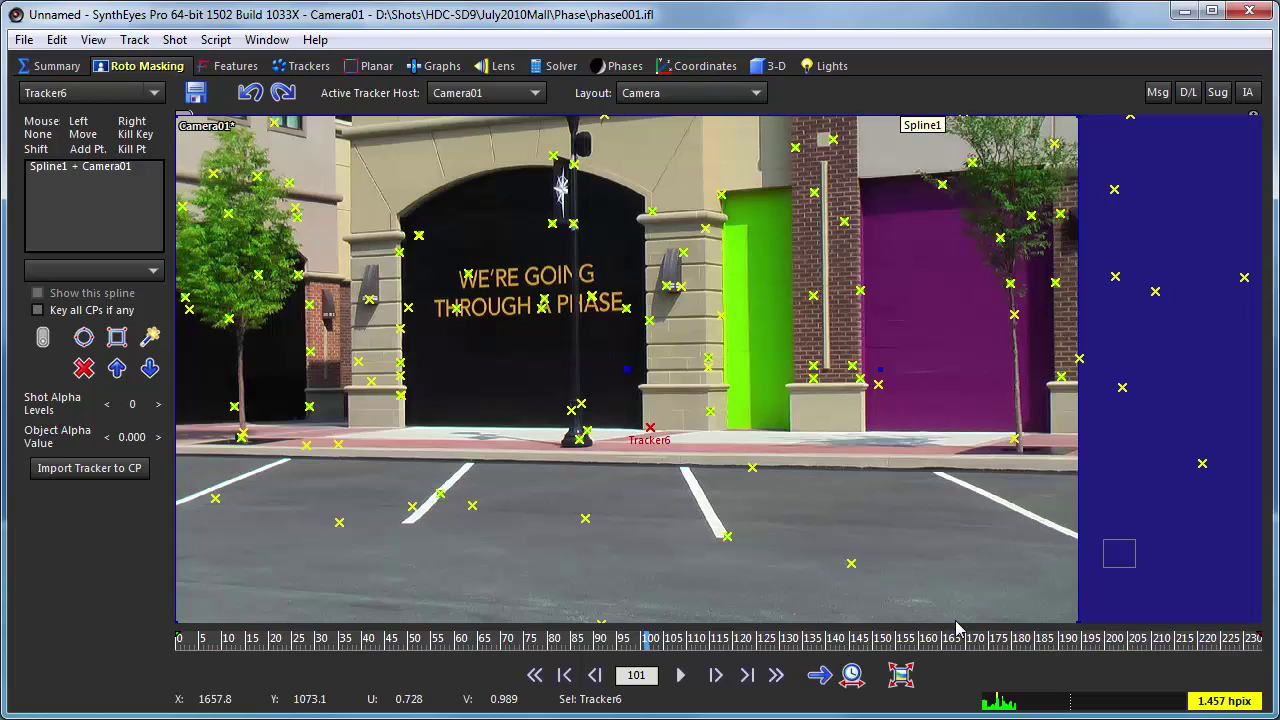
pyautogui.click(785, 533)
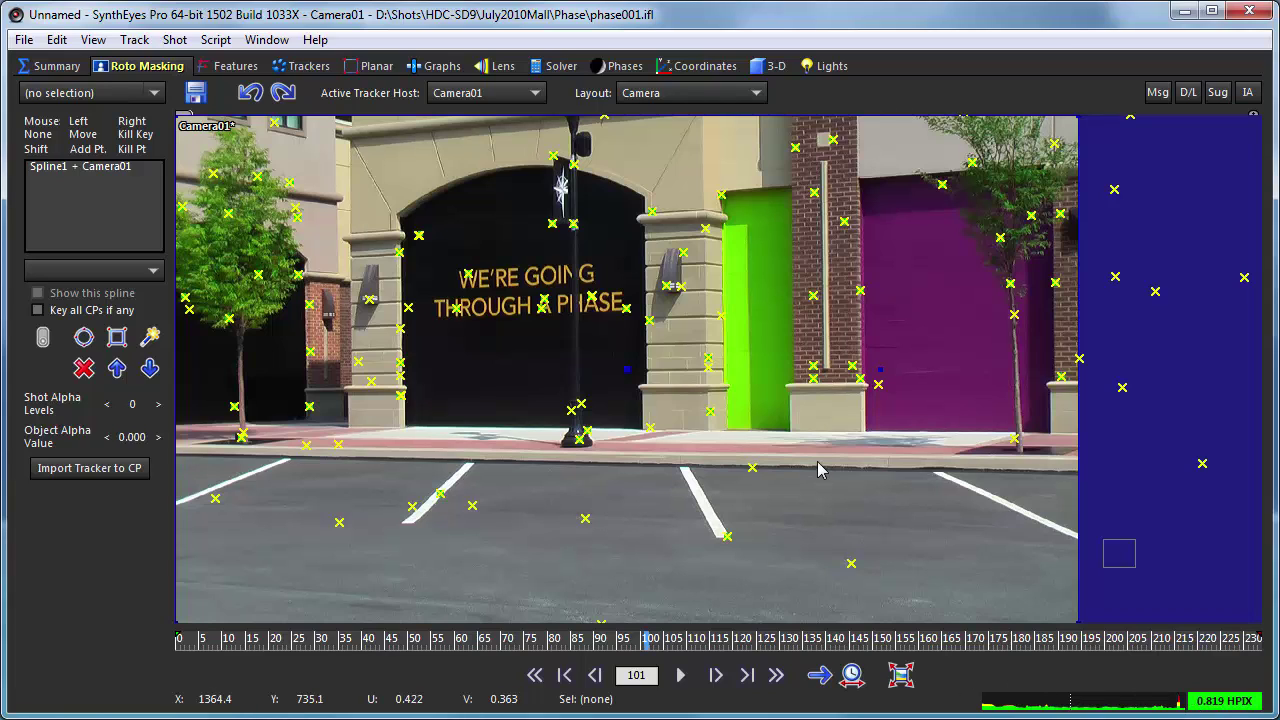
# - Enable 'Error View only for sole tracker' in Preferences, then reselect all 121 trackers to confirm 0.819 hpix
pyautogui.hotkey('ctrl', 'a')
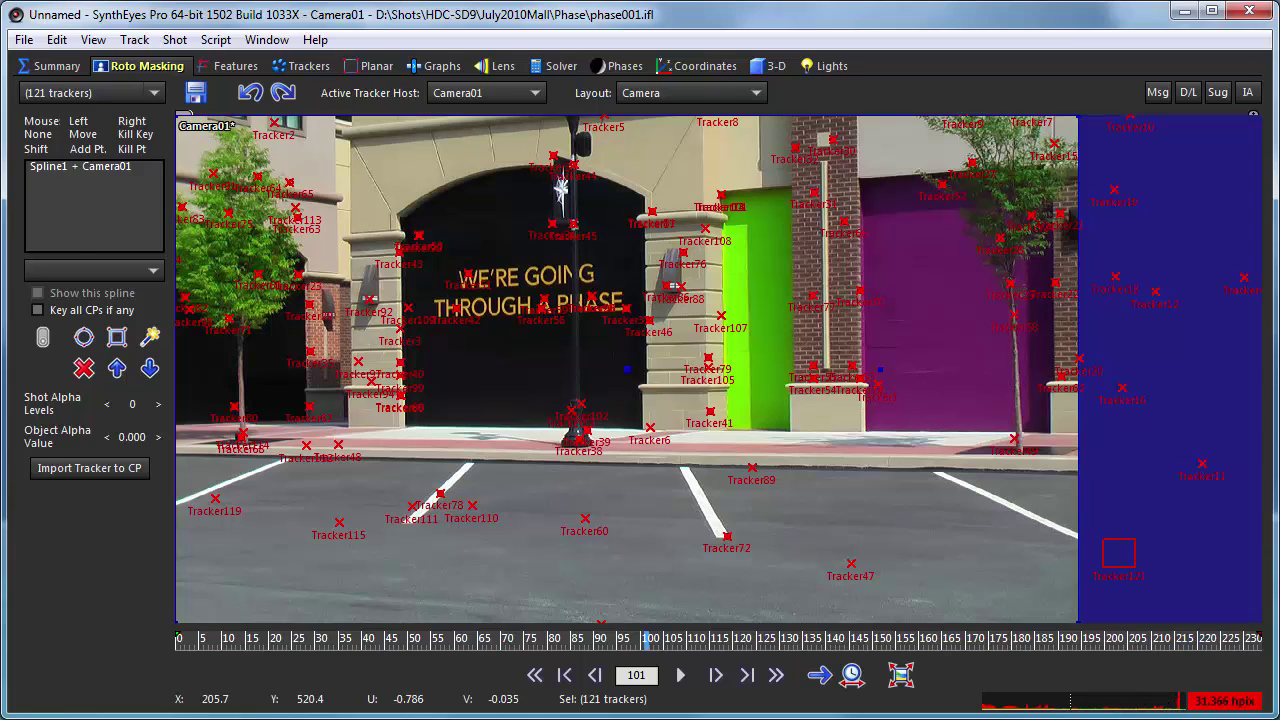
pyautogui.click(57, 40)
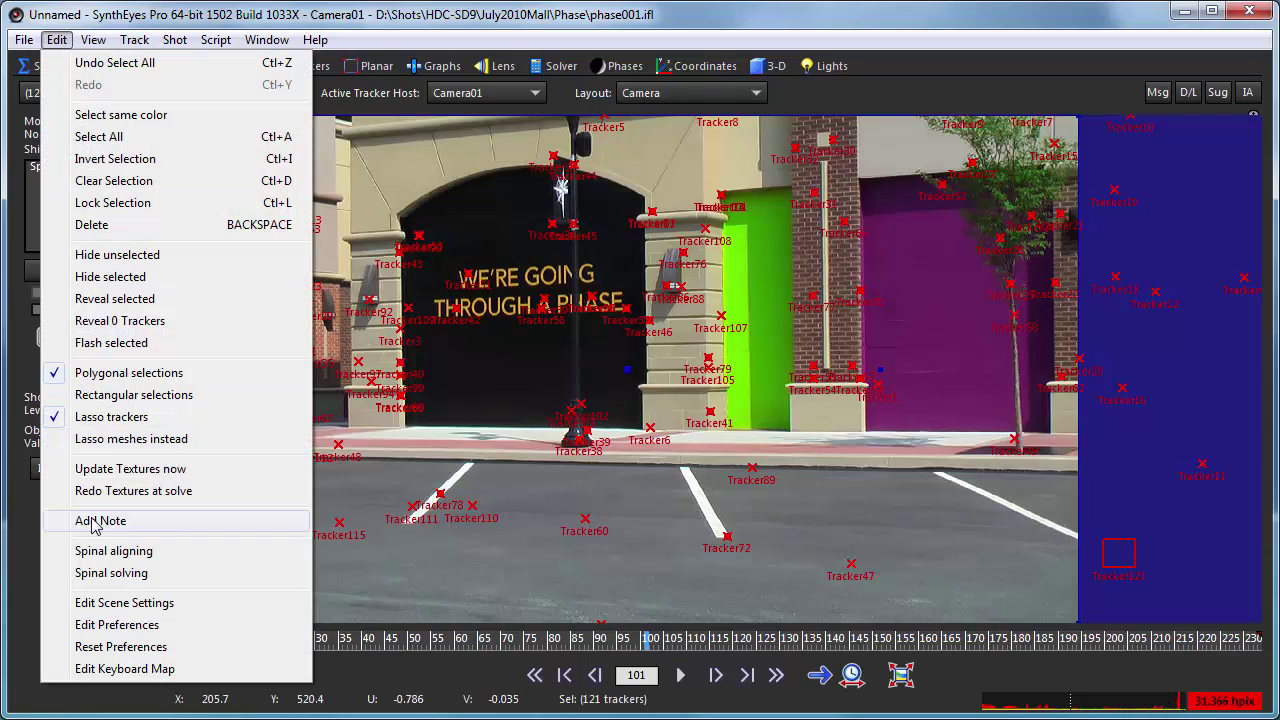
pyautogui.click(118, 624)
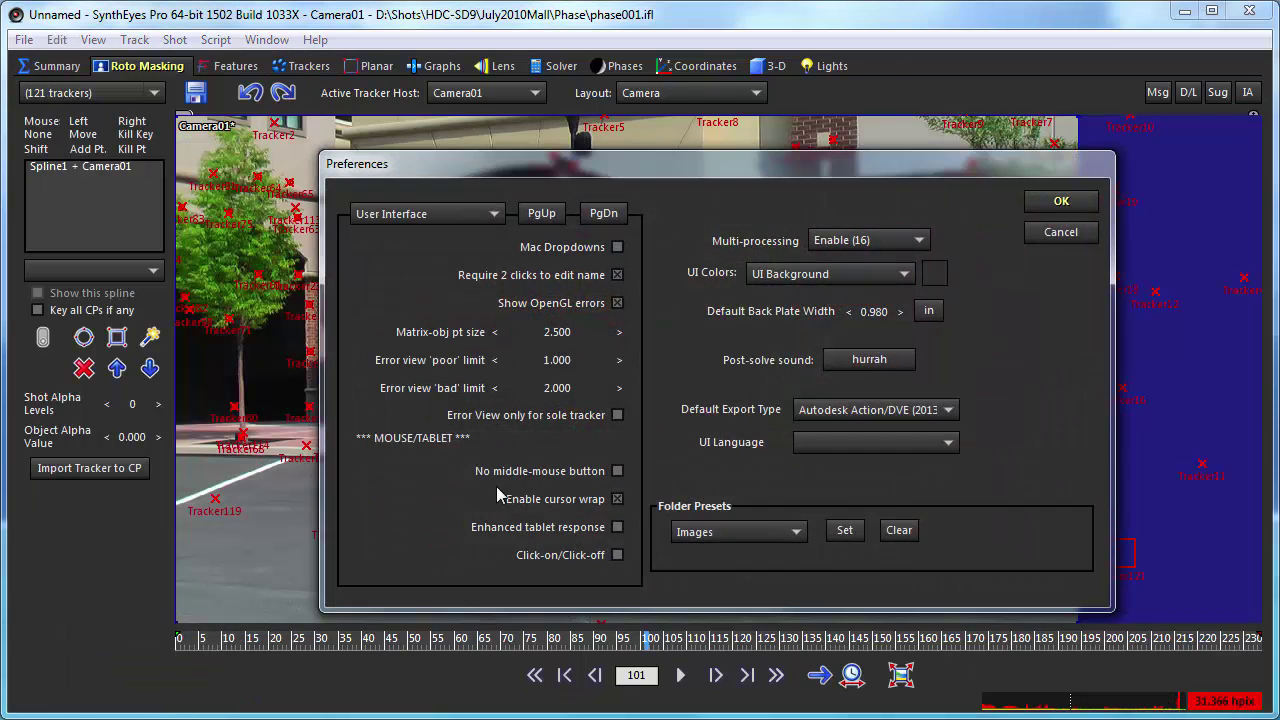
pyautogui.click(548, 415)
pyautogui.click(1061, 202)
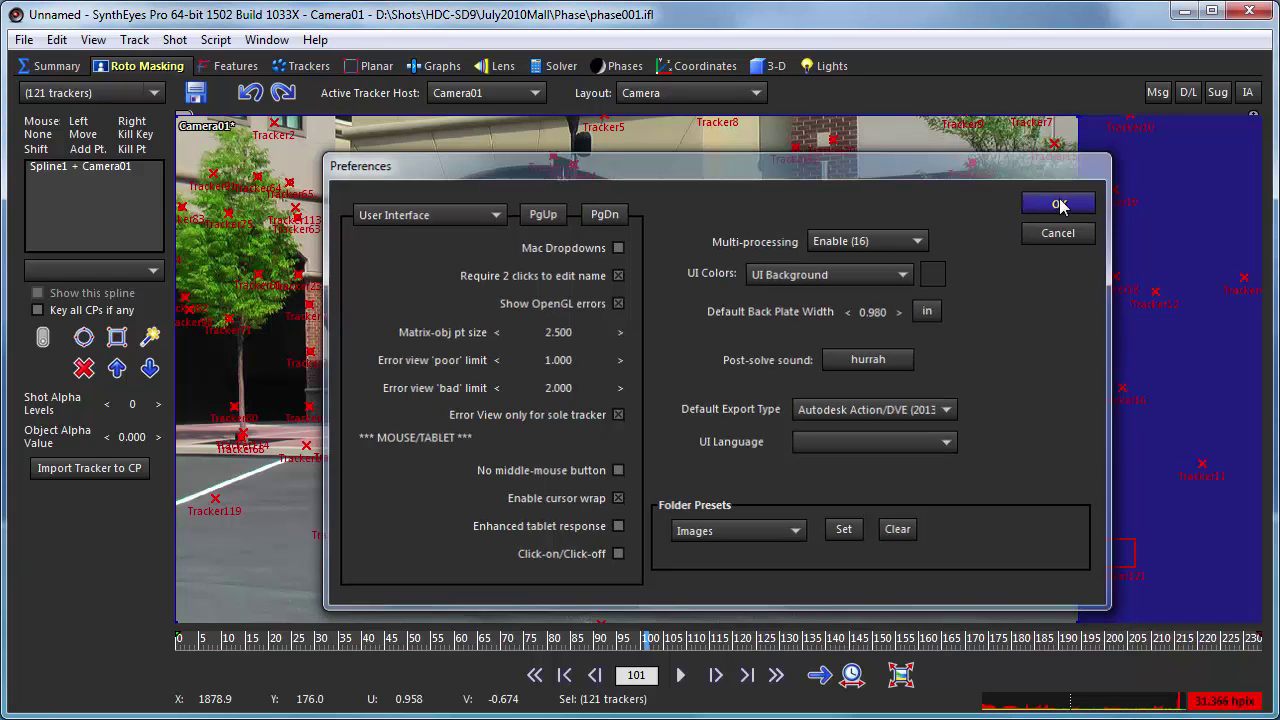
pyautogui.click(718, 460)
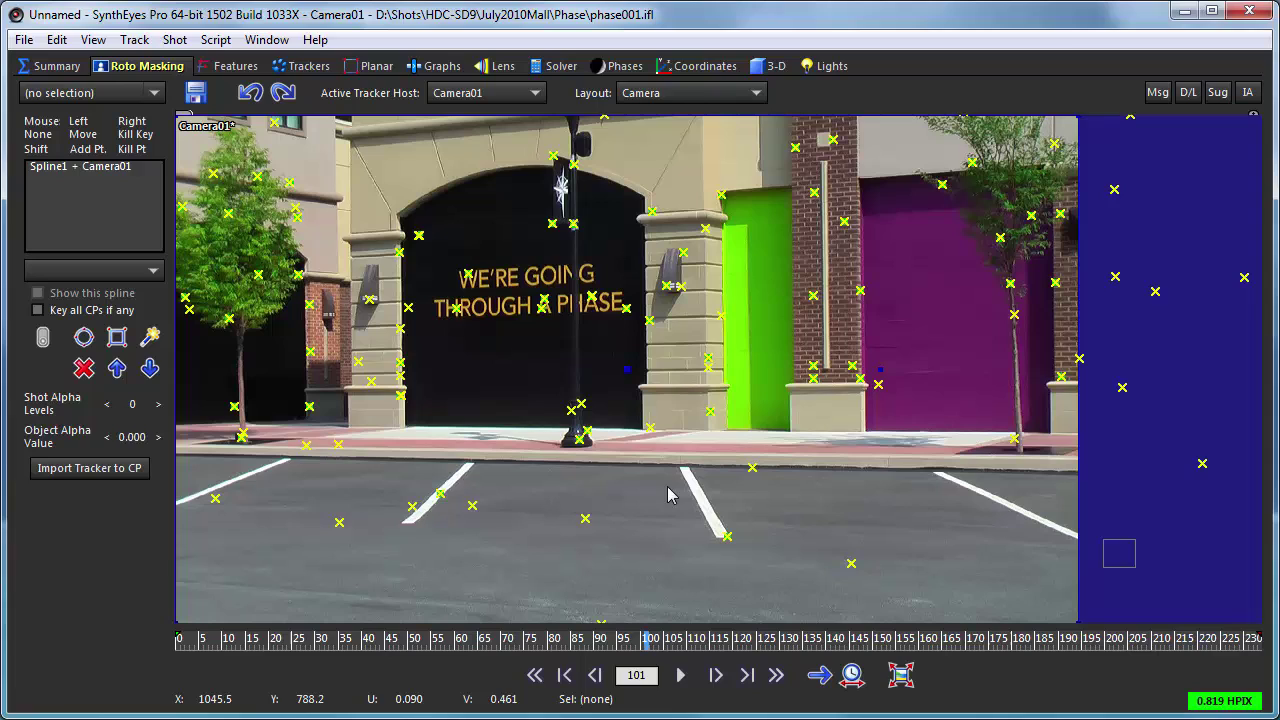
pyautogui.hotkey('ctrl', 'a')
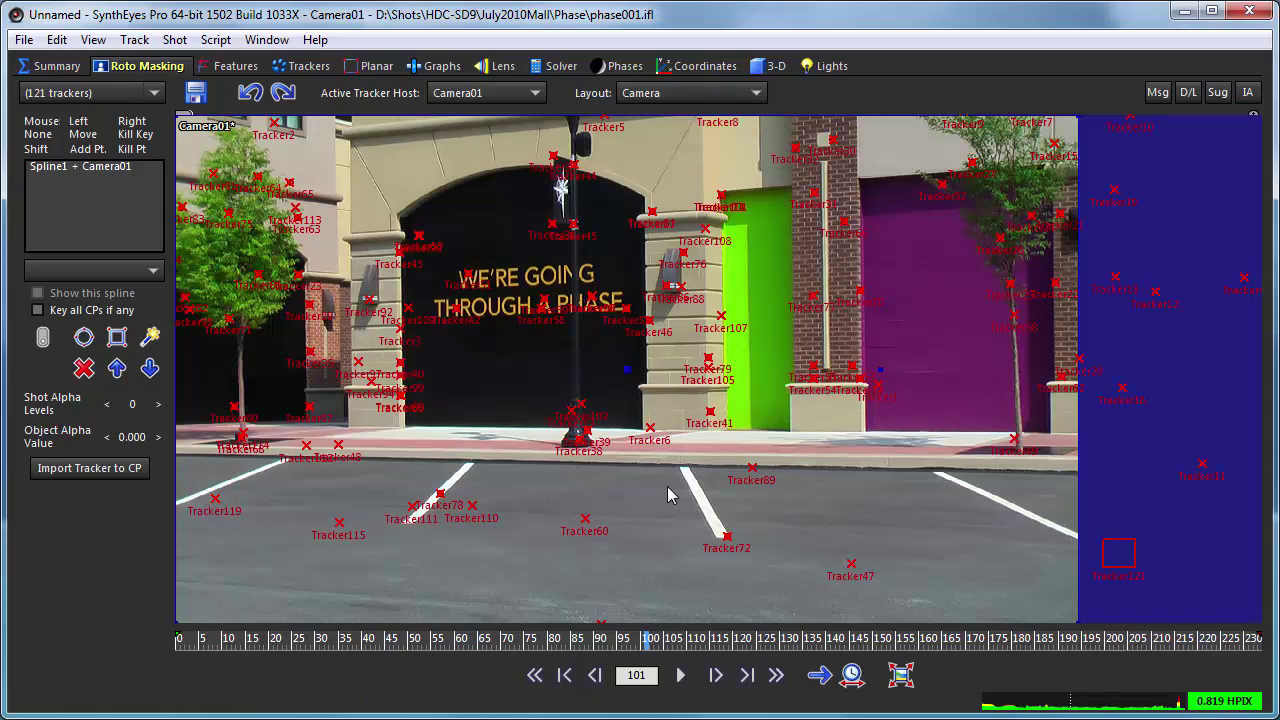